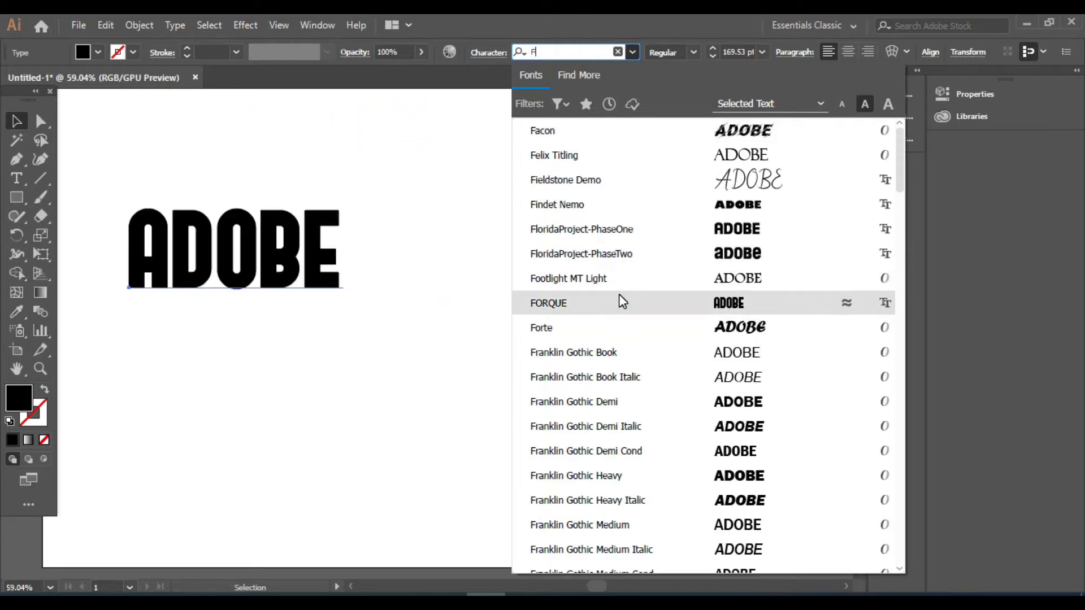
Set the ADOBE text's font to FloridaProject PhaseOne and move the text toward the upper part of the artboard
left_click(614, 231)
left_click_drag(344, 257, 375, 177)
Expand the ADOBE text into editable vector shapes
left_click(143, 30)
left_click(189, 186)
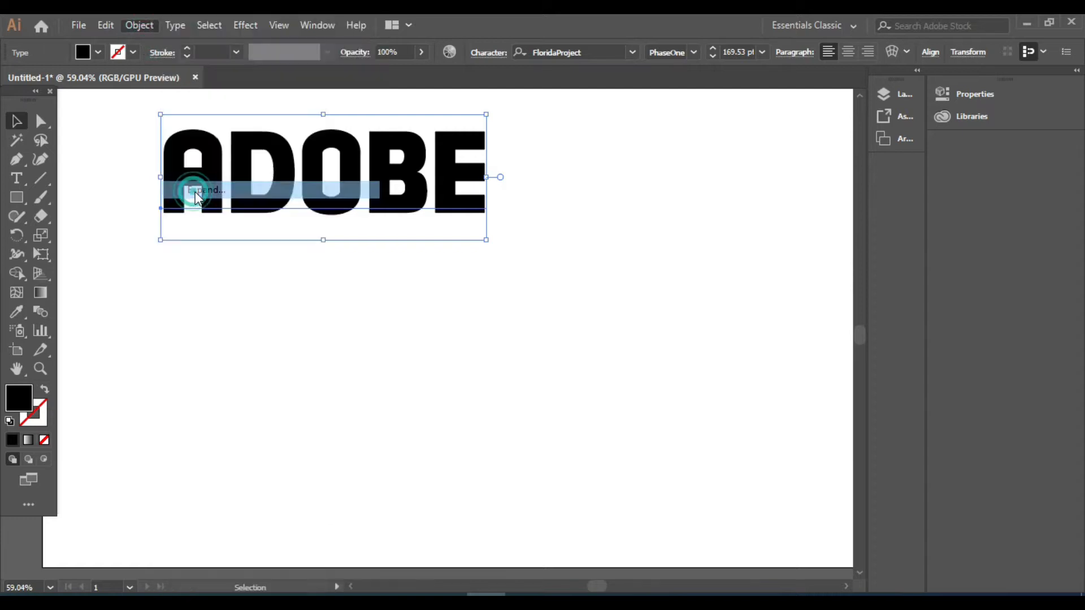
left_click(286, 392)
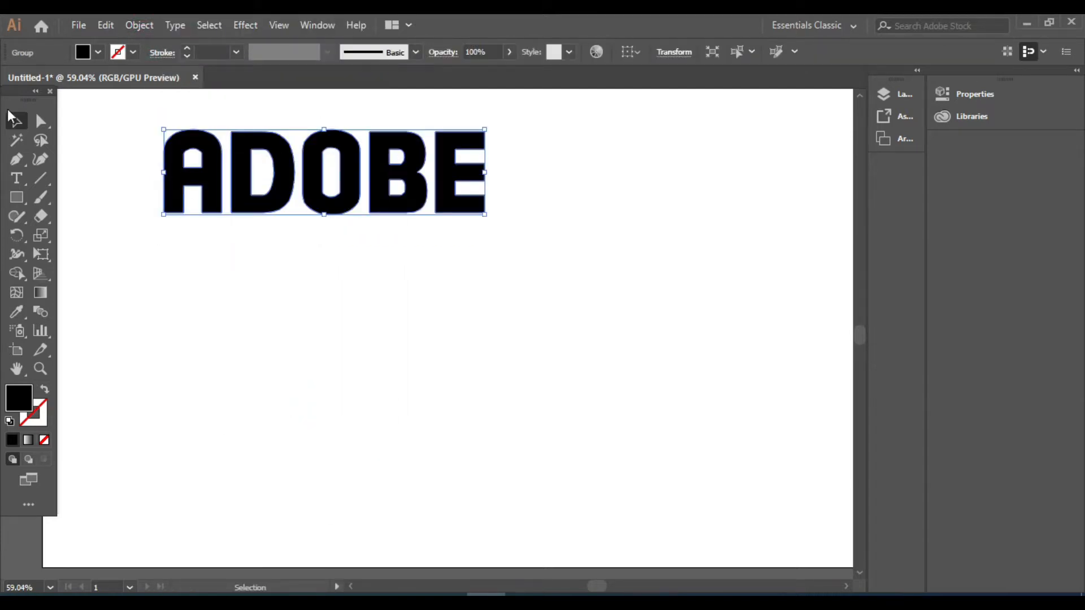
Select the lower anchor points of all five letters and pull them down to near the artboard's bottom edge, stretching the letters tall
left_click(40, 121)
left_click_drag(152, 192, 334, 246)
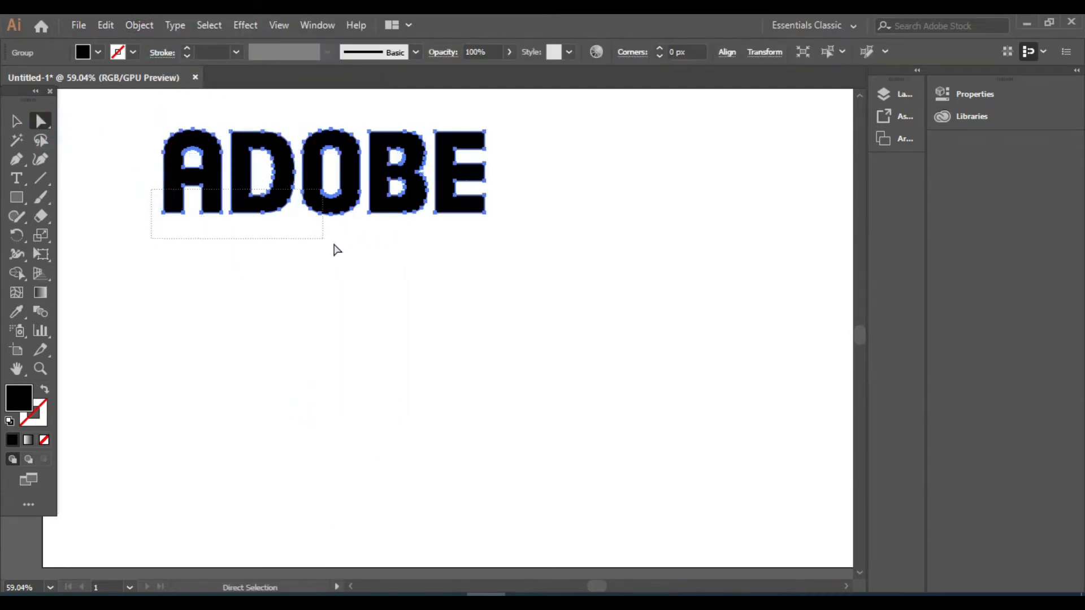
left_click_drag(497, 269, 497, 270)
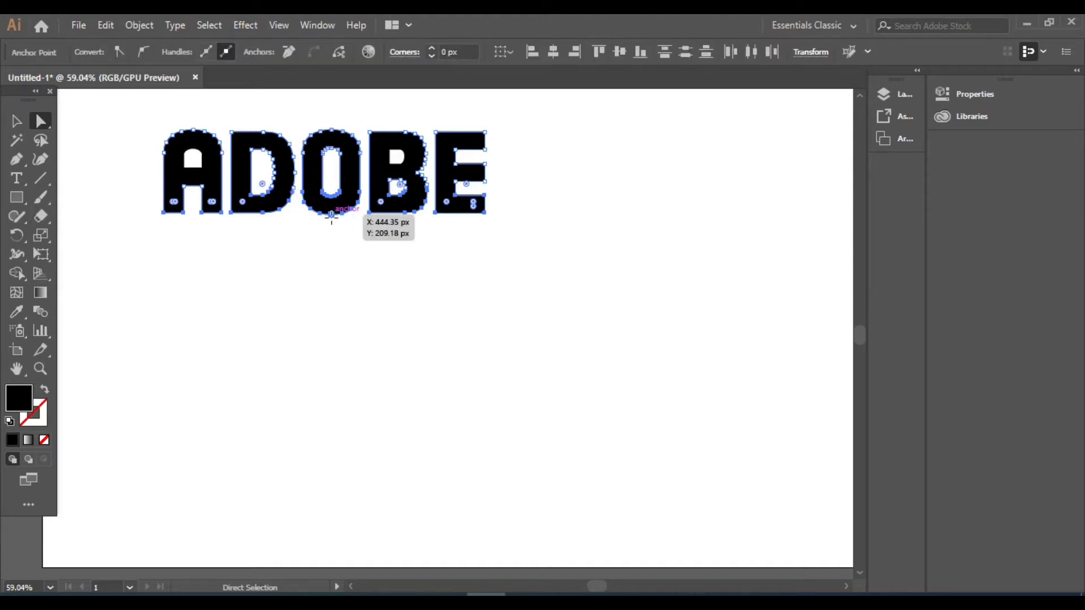
left_click_drag(331, 215, 337, 541)
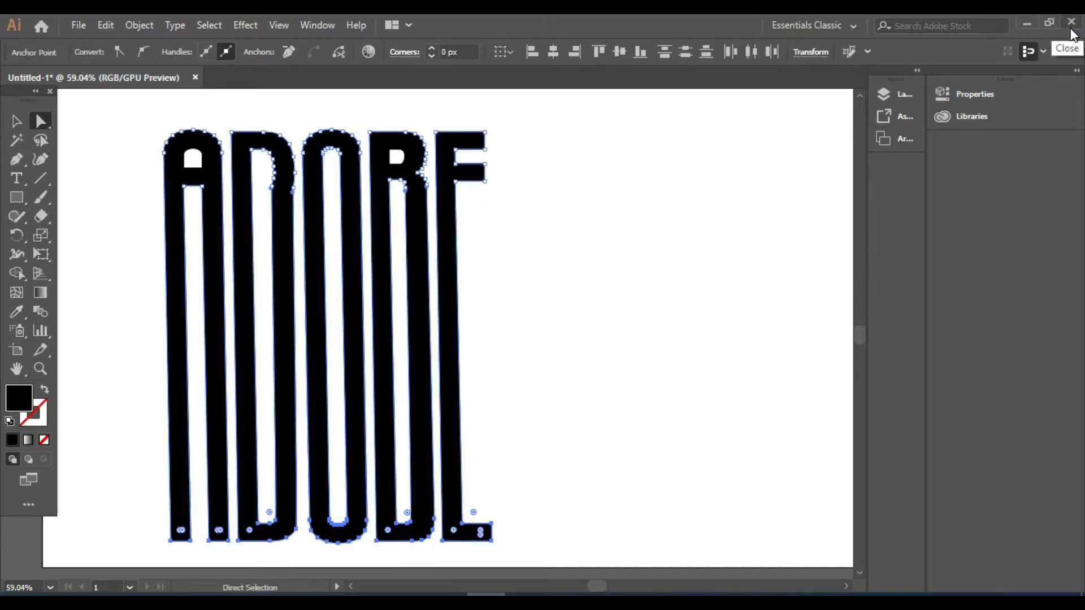
Move the stretched lettering slightly to the right and deselect it
left_click(20, 114)
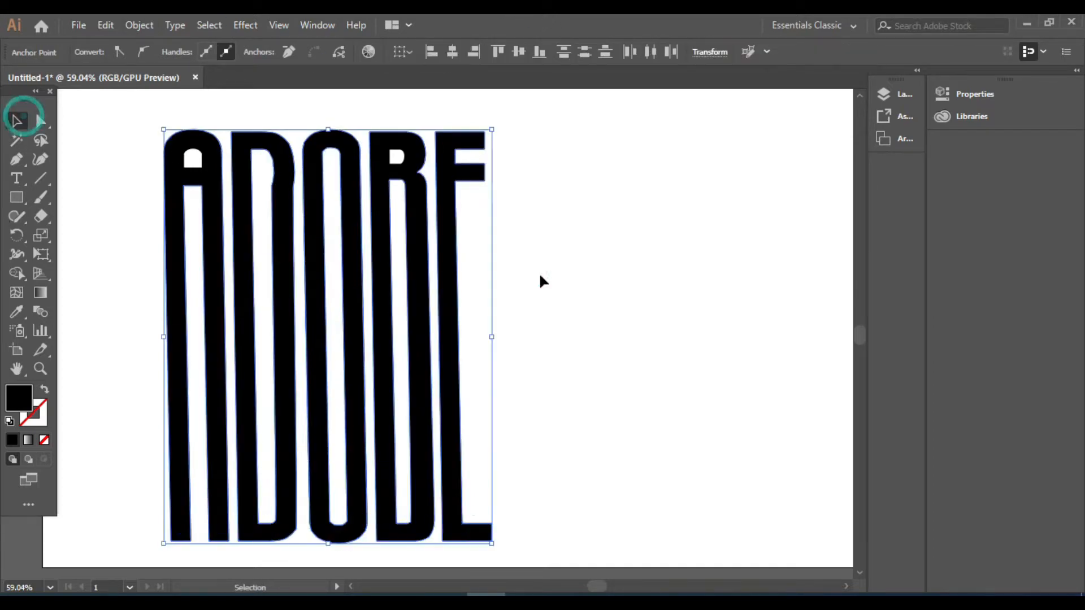
left_click(525, 283)
left_click_drag(418, 318, 467, 310)
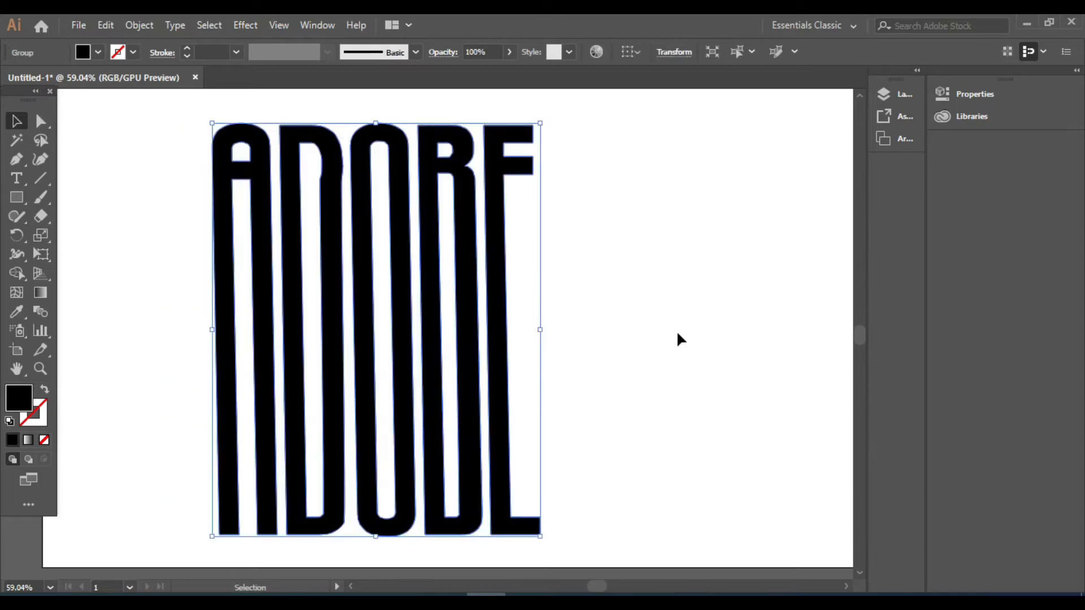
left_click(678, 339)
Draw a black horizontal rectangle across the lower part of the stretched letters and nudge it down
left_click(24, 199)
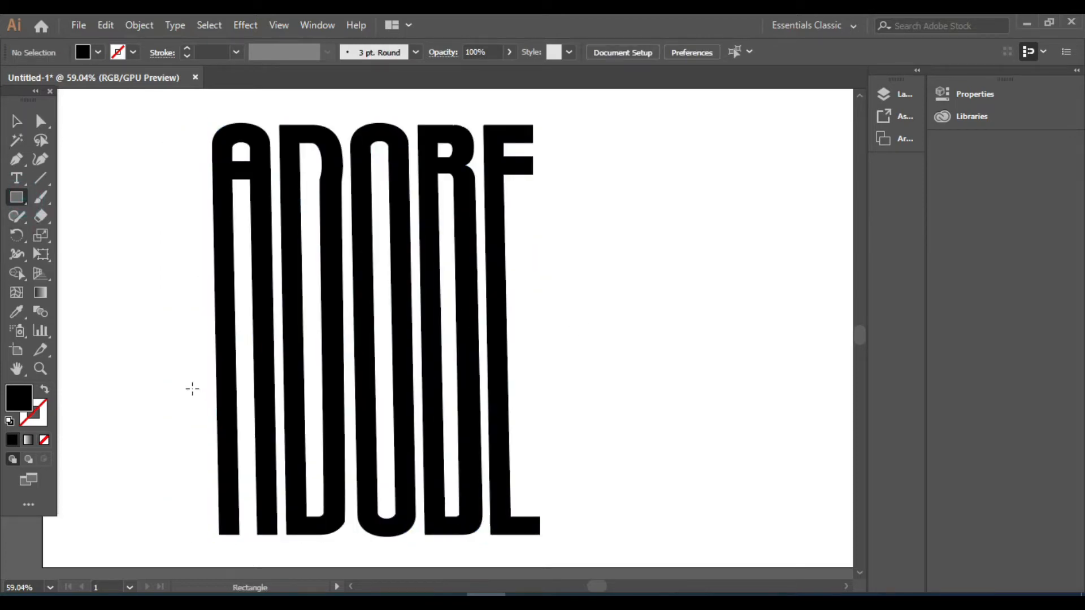
left_click_drag(197, 370, 526, 448)
key("Down")
key("Down")
key("Down")
key("Down")
key("Down")
key("Down")
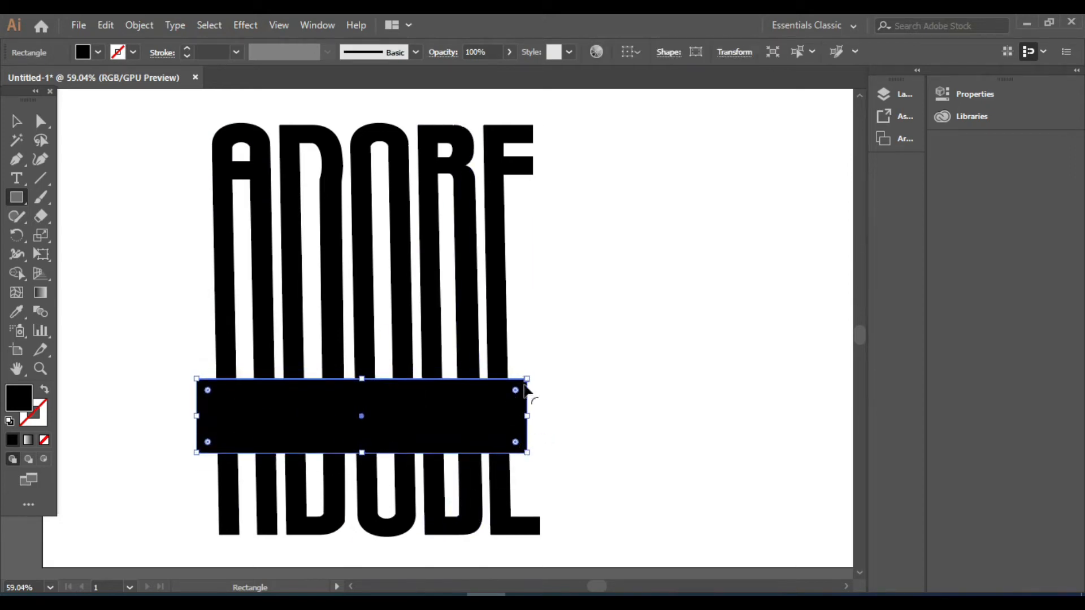
Enlarge the rectangle slightly and nudge it a little further down over the letter stems
left_click_drag(528, 380, 536, 372)
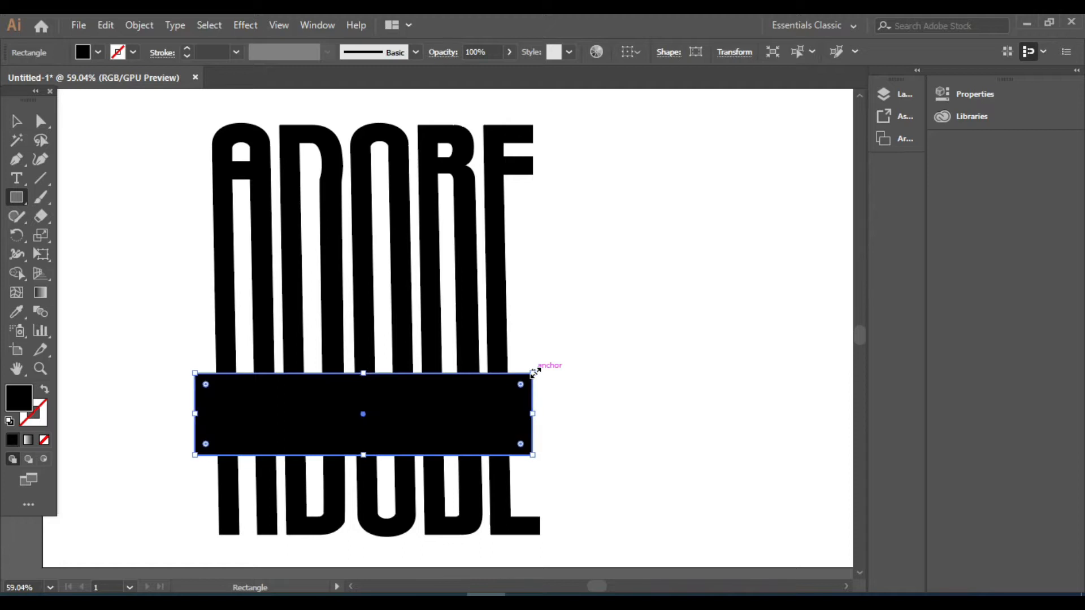
key("Down")
key("Down")
key("Down")
key("Down")
key("Down")
key("Down")
key("Down")
key("Down")
key("Down")
key("Down")
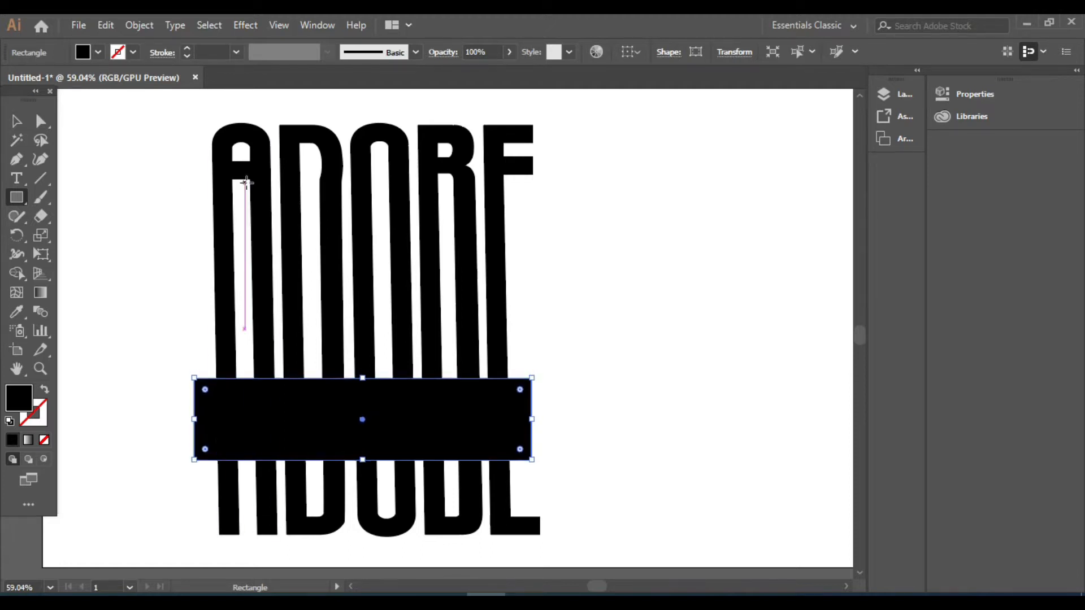
Select the lettering with the rectangle and remove the whole overlapping band with Shape Builder, splitting the letters into upper and lower parts
left_click(15, 121)
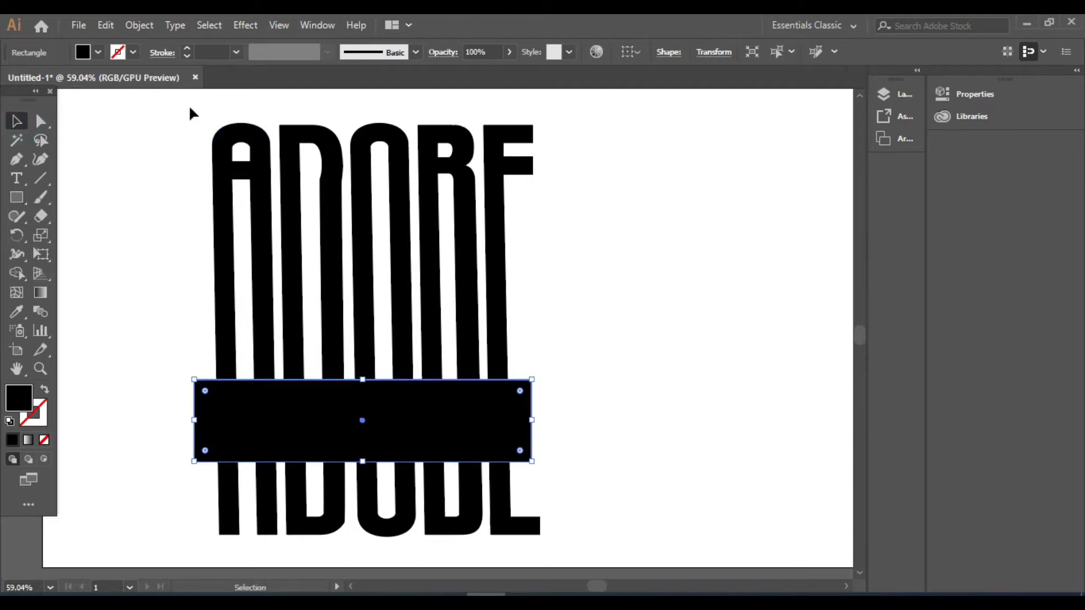
left_click_drag(191, 111, 575, 572)
left_click(18, 274)
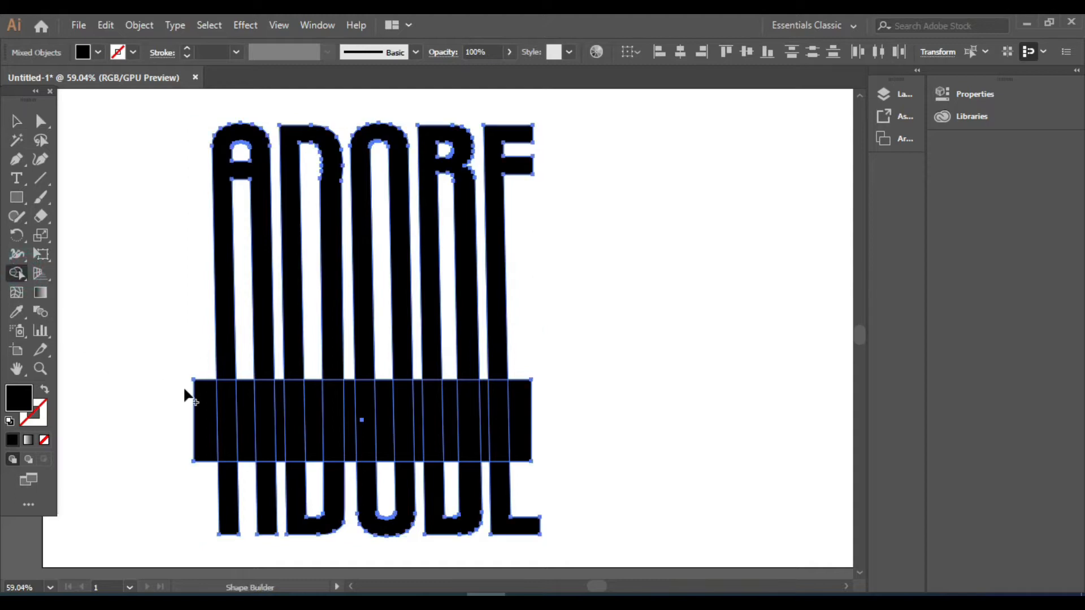
mouse_move(185, 389)
left_mouse_down()
mouse_move(208, 443)
mouse_move(525, 435)
left_mouse_up()
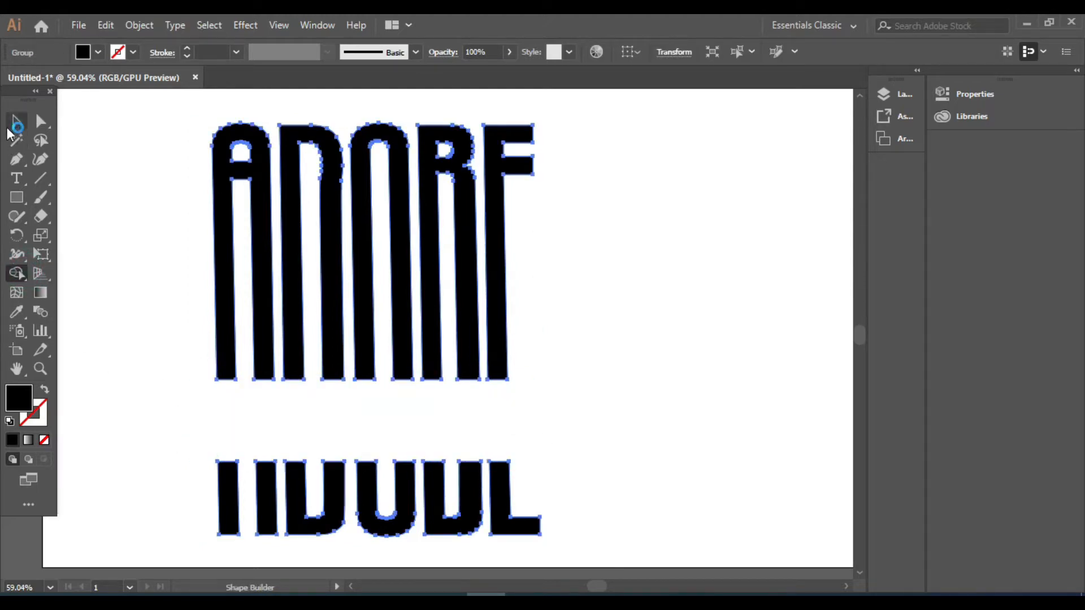
Apply Shape Builder to the separate upper and lower letter pieces to define them as individual shapes
left_click(15, 122)
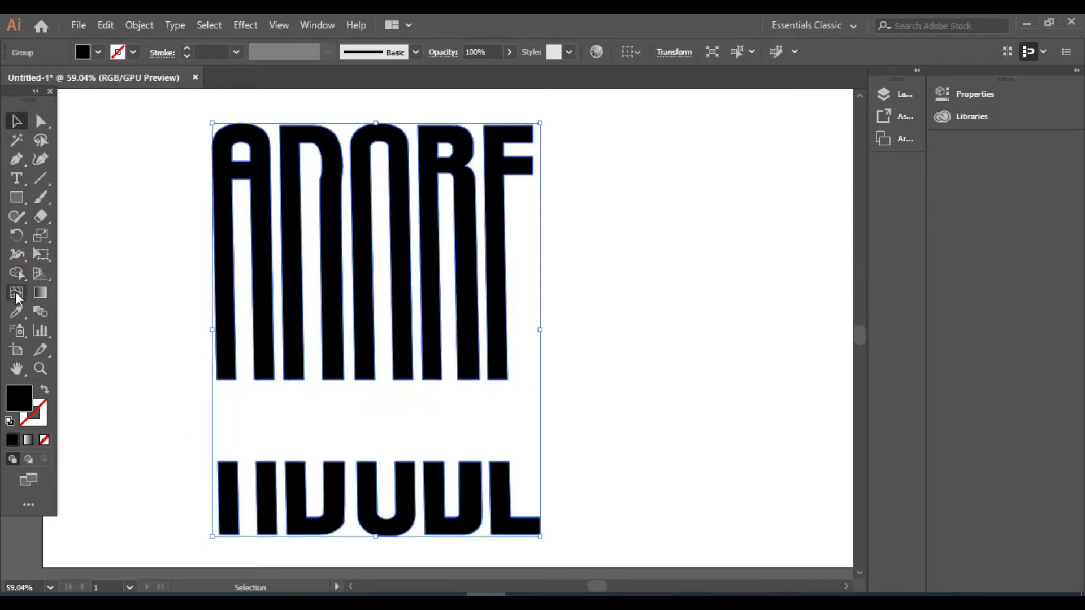
left_click(20, 277)
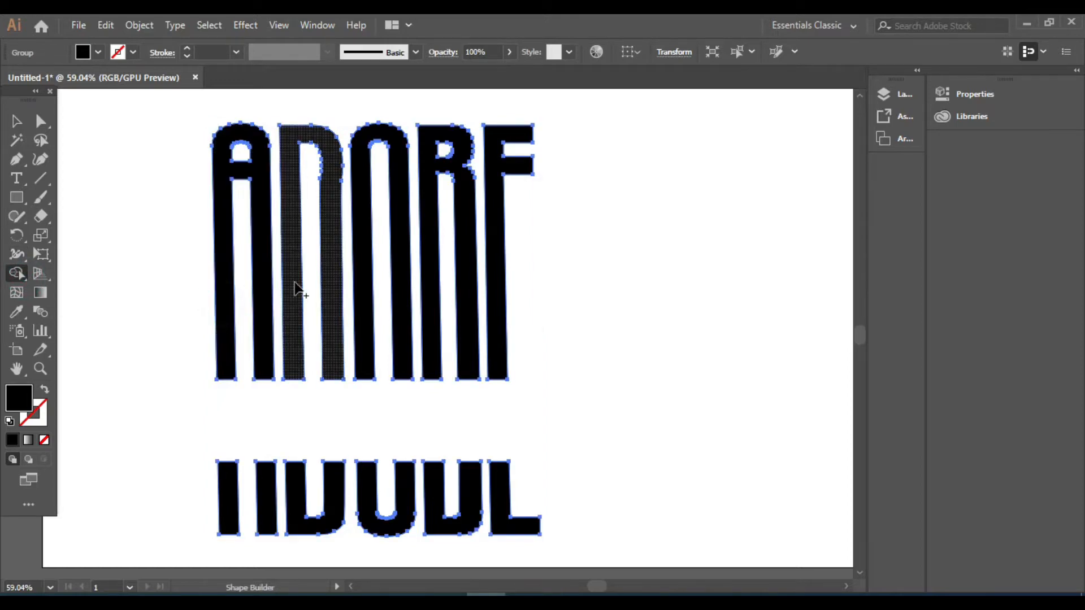
left_click(366, 291)
left_click(498, 308)
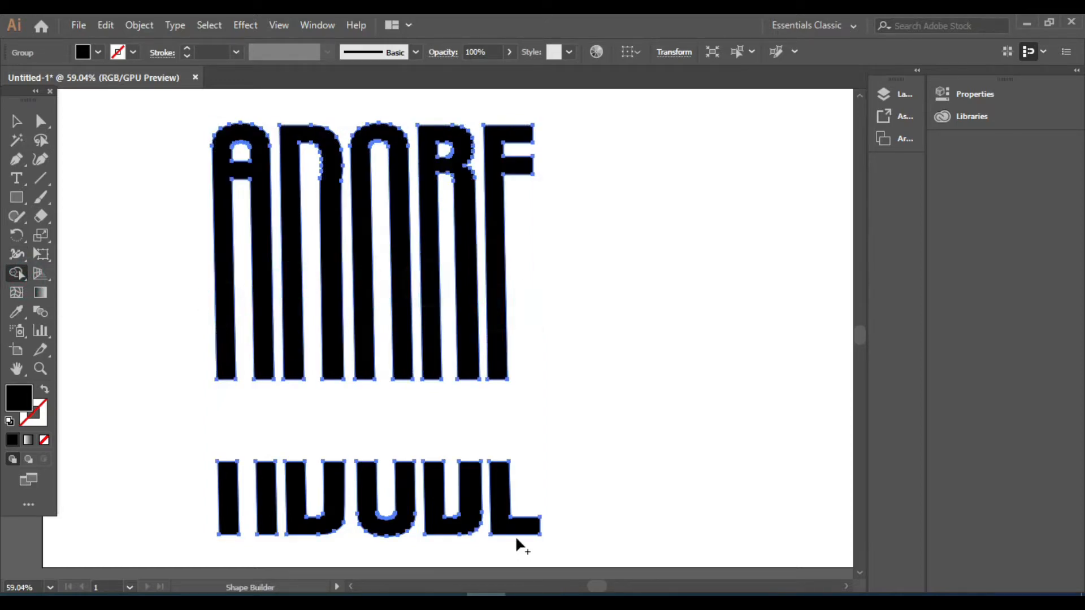
left_click(400, 518)
left_click(338, 521)
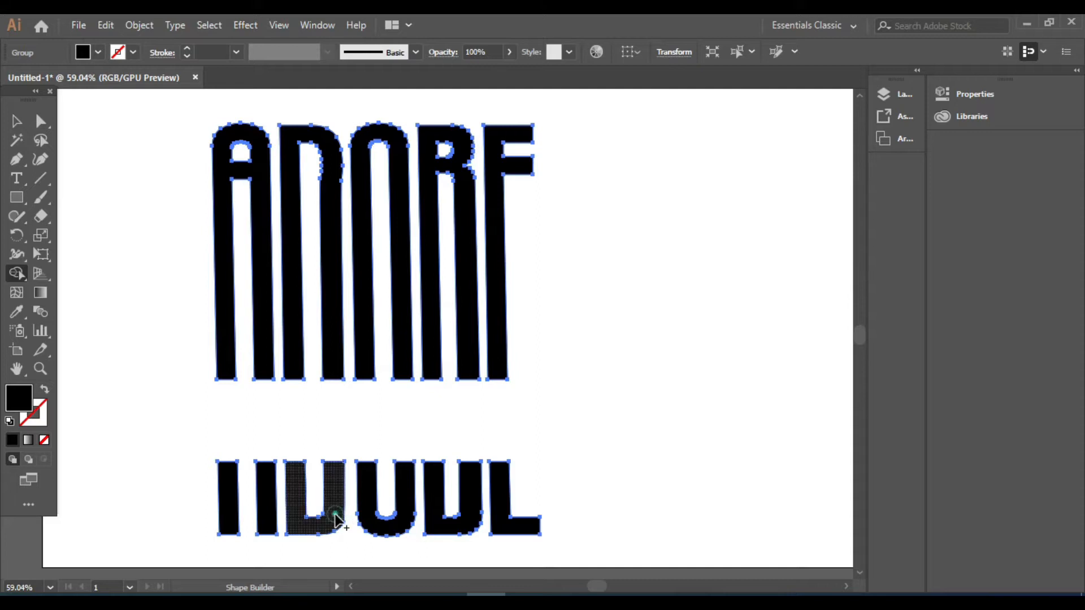
left_click(270, 503)
Ungroup the split lettering so its pieces can be selected separately
left_click(16, 121)
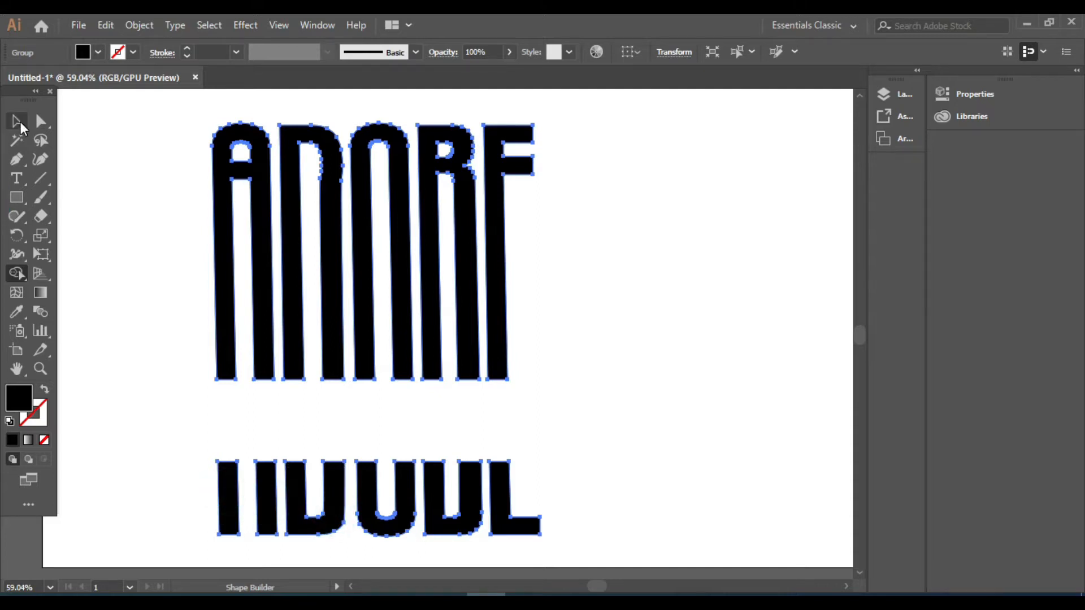
right_click(584, 454)
left_click(629, 336)
left_click(275, 388)
Scale down all the letter pieces together and rotate them counterclockwise to a diagonal, centred higher on the artboard
left_click_drag(198, 97, 532, 389)
left_click_drag(540, 122, 482, 195)
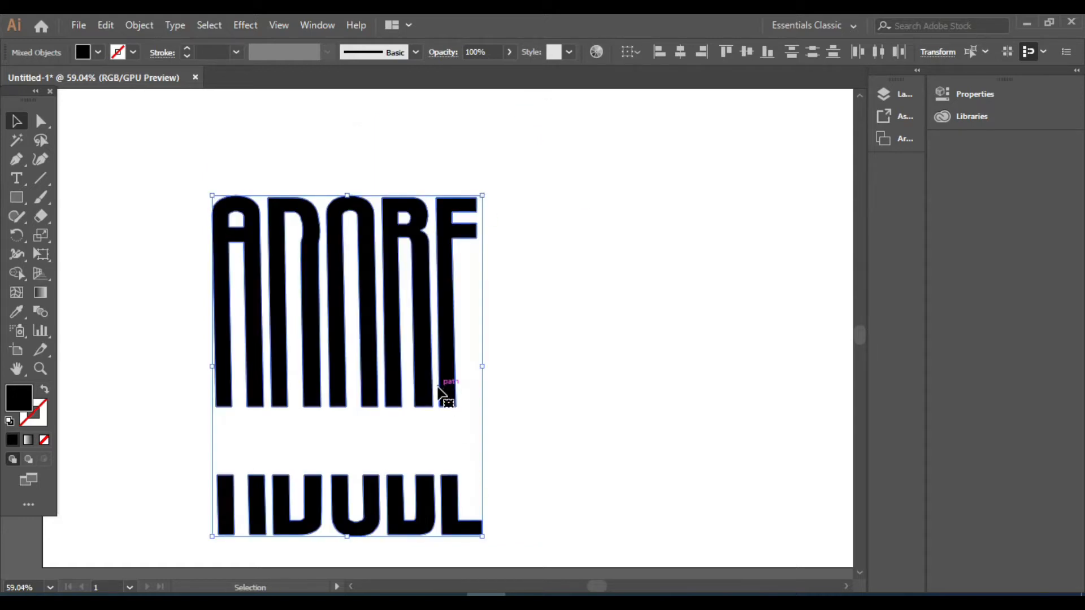
left_click_drag(483, 540, 588, 390)
left_click_drag(405, 279, 438, 236)
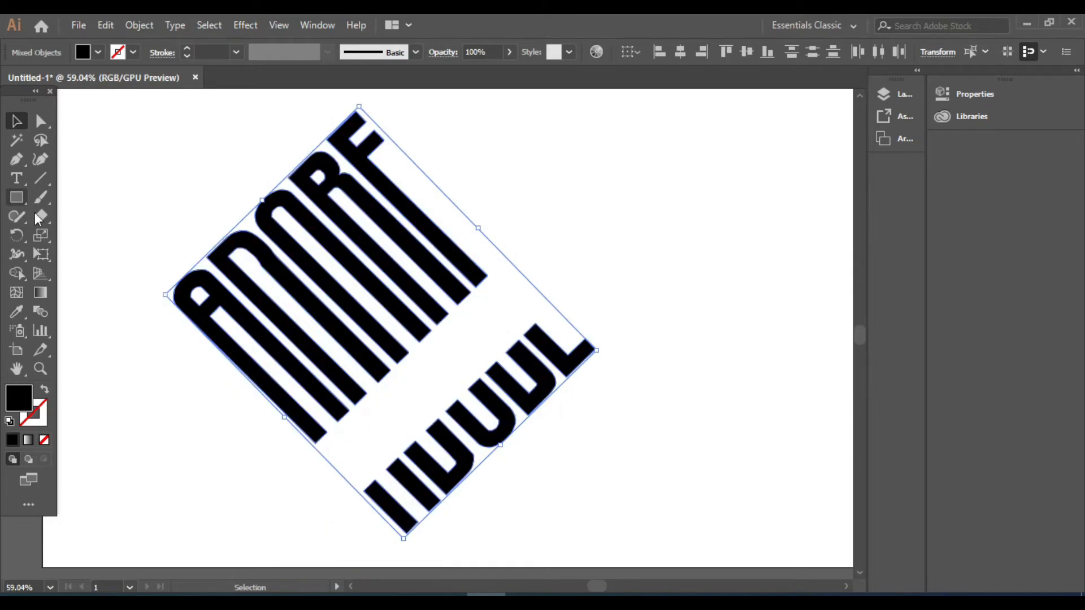
Distort the rotated lettering with Free Transform by pulling its uppermost corner, beside the F, slightly inward
left_click_drag(41, 254, 104, 251)
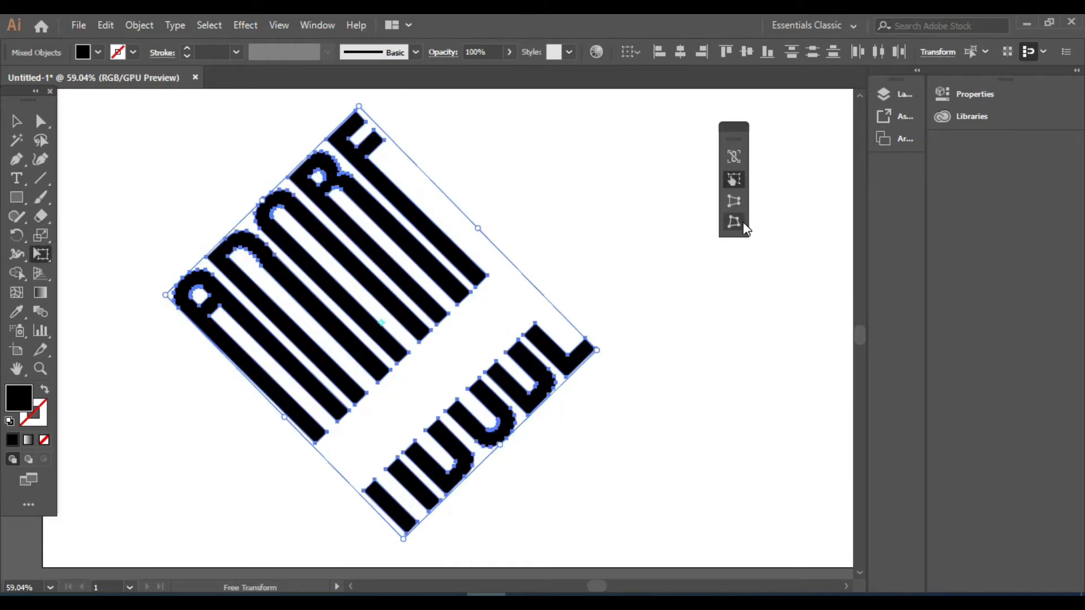
left_click_drag(359, 105, 368, 139)
left_click(17, 121)
left_click(655, 374)
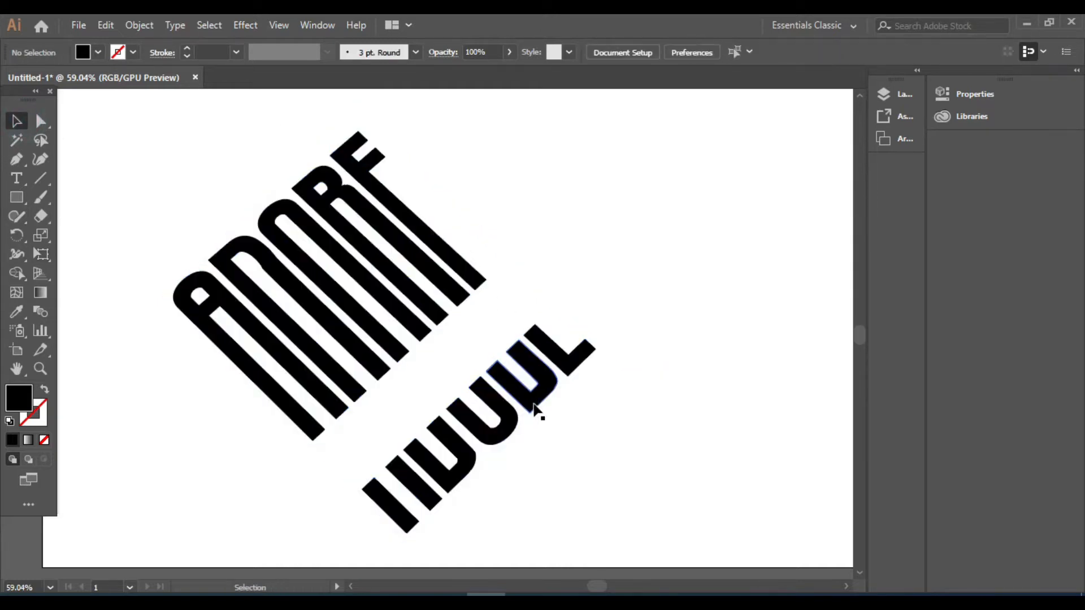
Try to select the upper letter pieces and move them away to the right, and undo the move
left_click(534, 402)
left_click(456, 258, "shift")
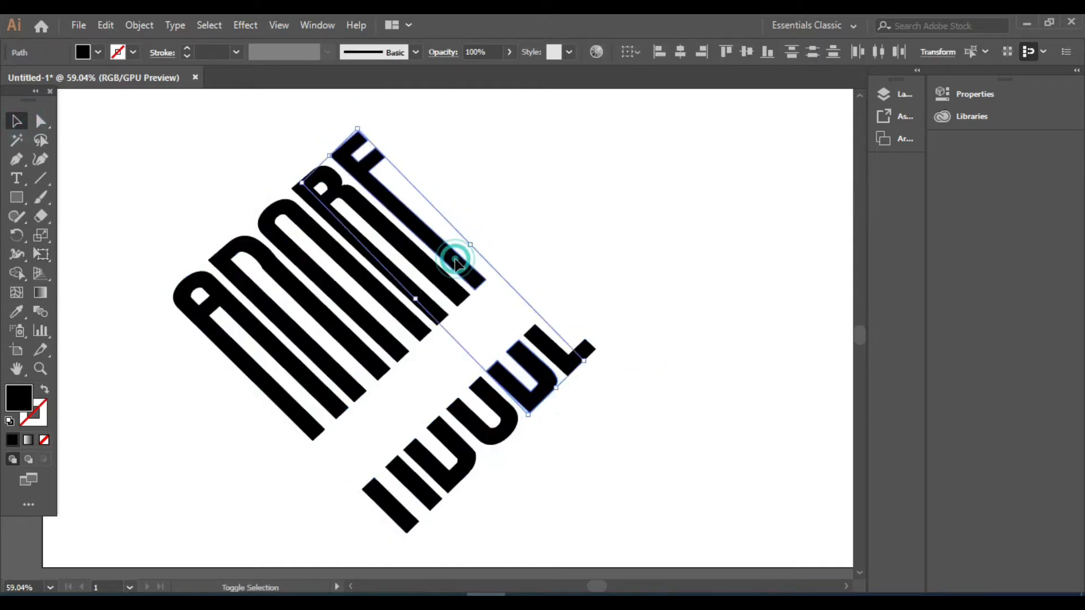
left_click(652, 371)
left_click(479, 281)
left_click(453, 293, "shift")
left_click(400, 316, "shift")
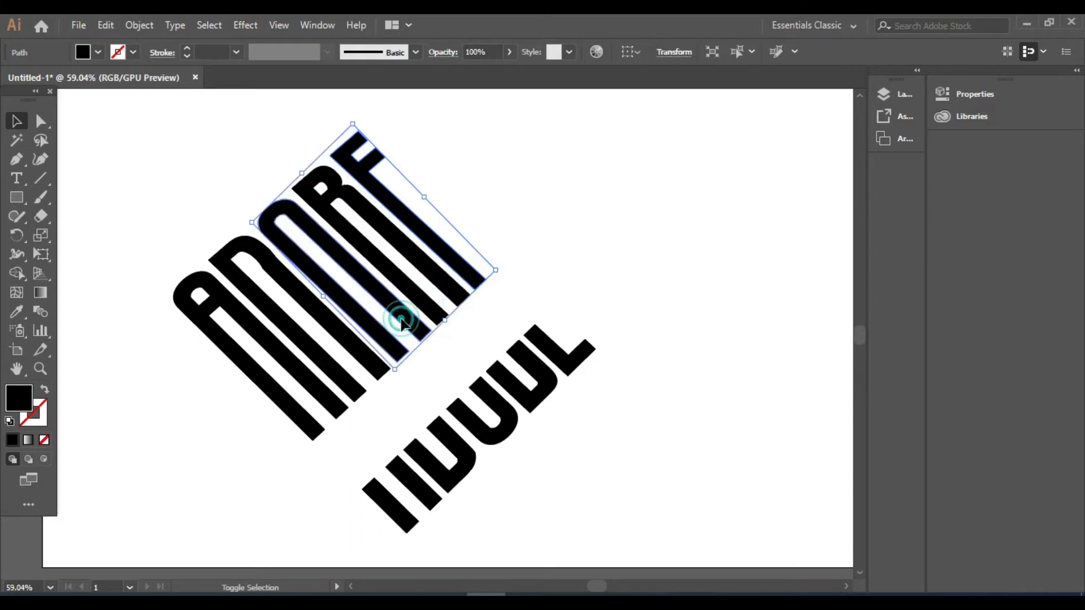
left_click(310, 378, "shift")
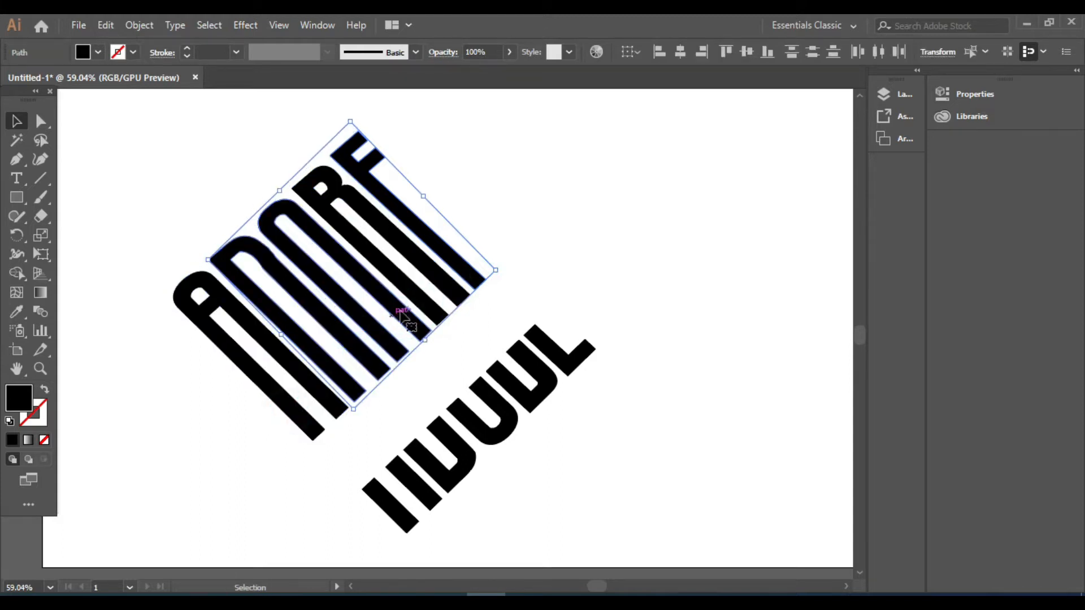
left_click_drag(416, 300, 756, 239)
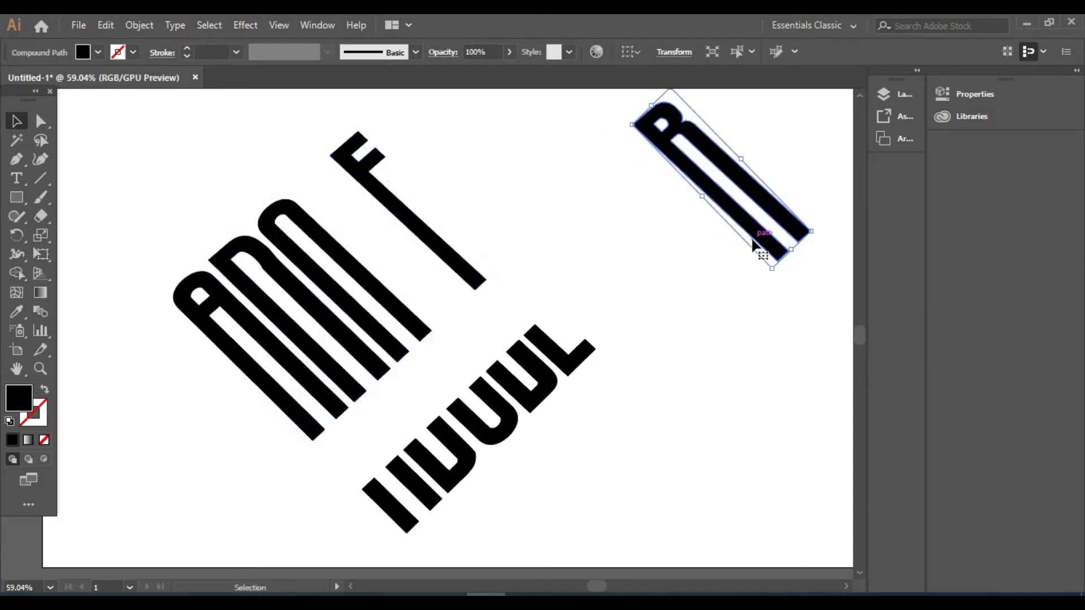
key("ctrl+z")
Group the five upper letter pieces and place a copy of the group to the right of the original
left_click(445, 248, "shift")
left_click(287, 208, "shift")
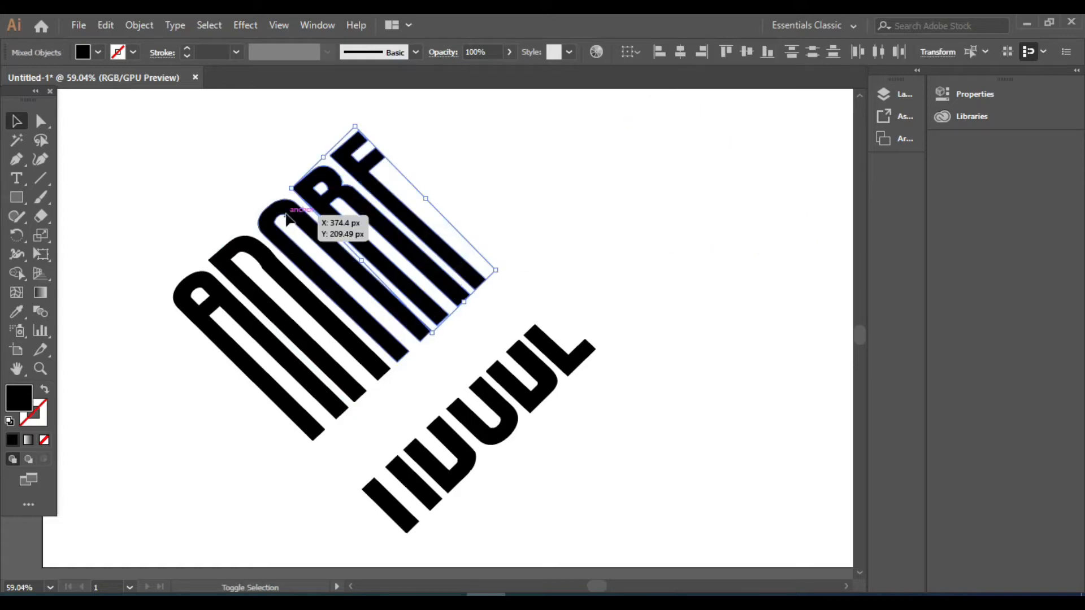
left_click(233, 251, "shift")
left_click(208, 289, "shift")
right_click(239, 290)
left_click(291, 388)
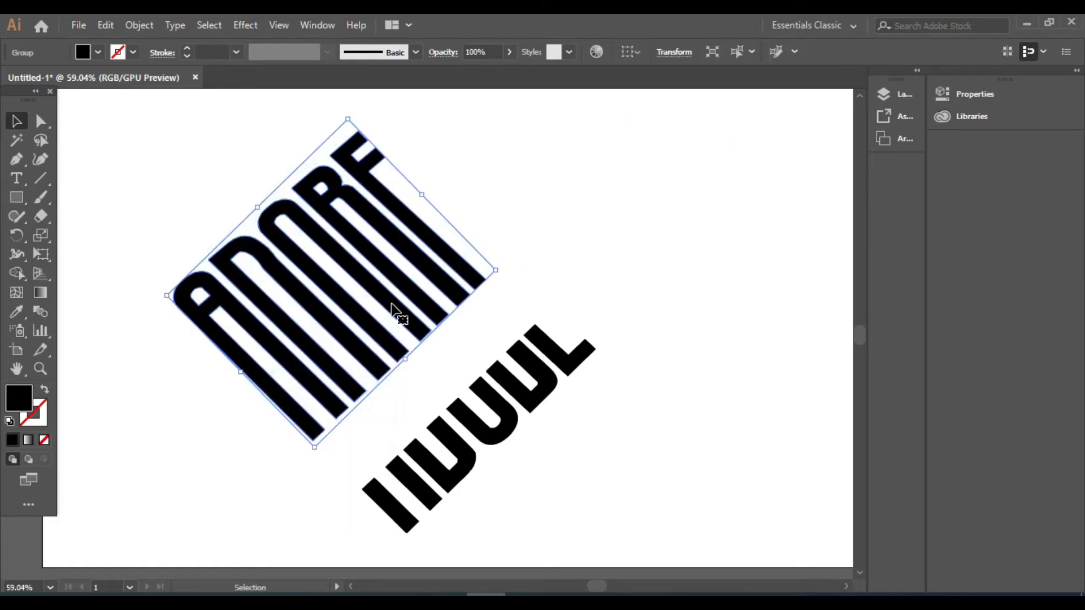
left_click_drag(398, 307, 777, 229)
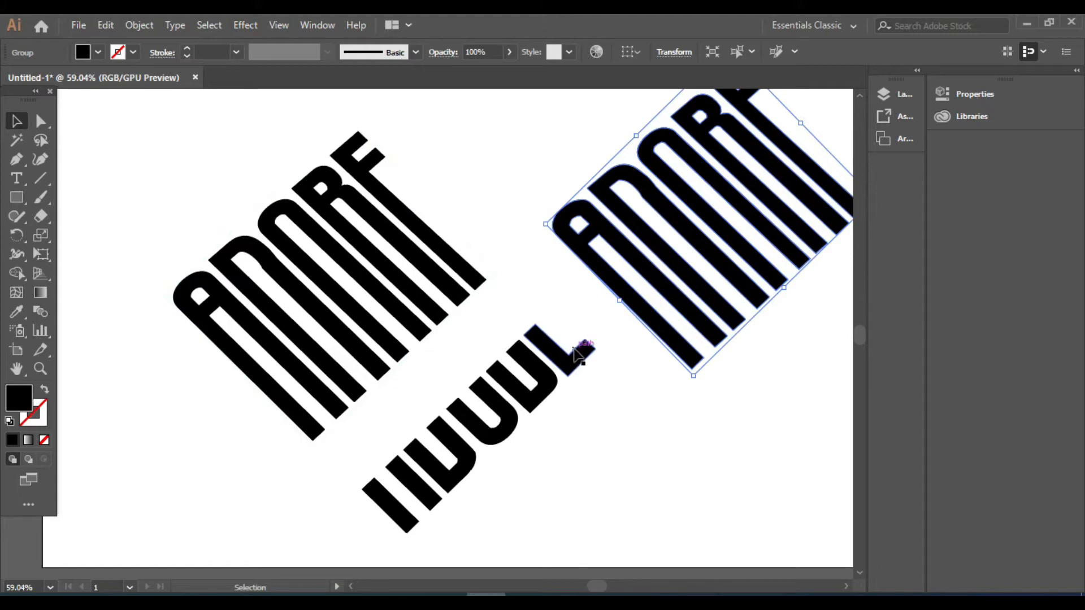
Fill the original upper letter group with the orange swatch R=247 G=147 B=30 and deselect it
left_click(422, 228)
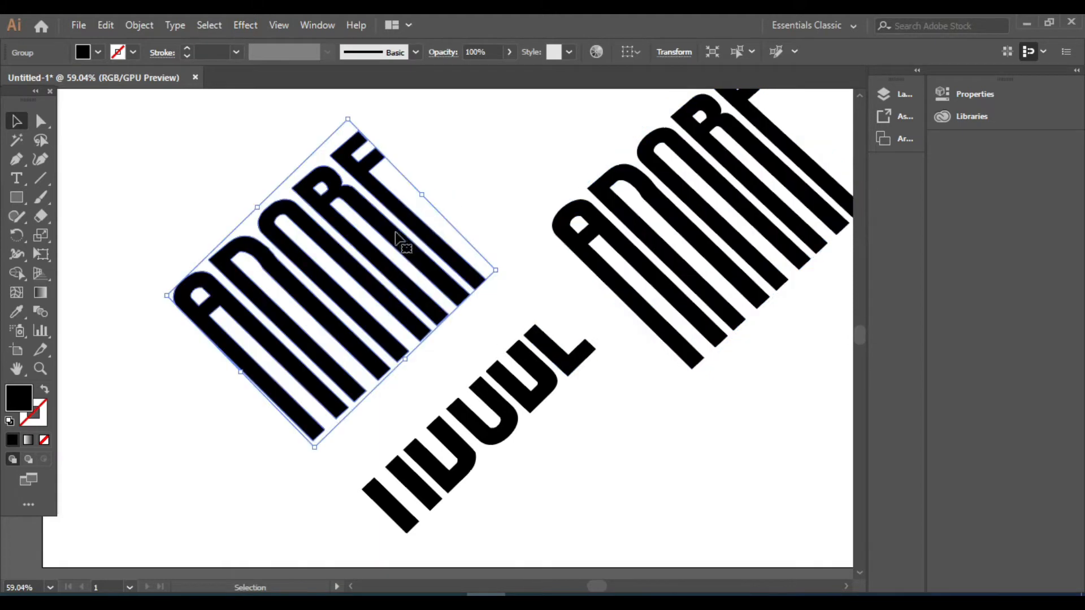
left_click(97, 52)
left_click(154, 80)
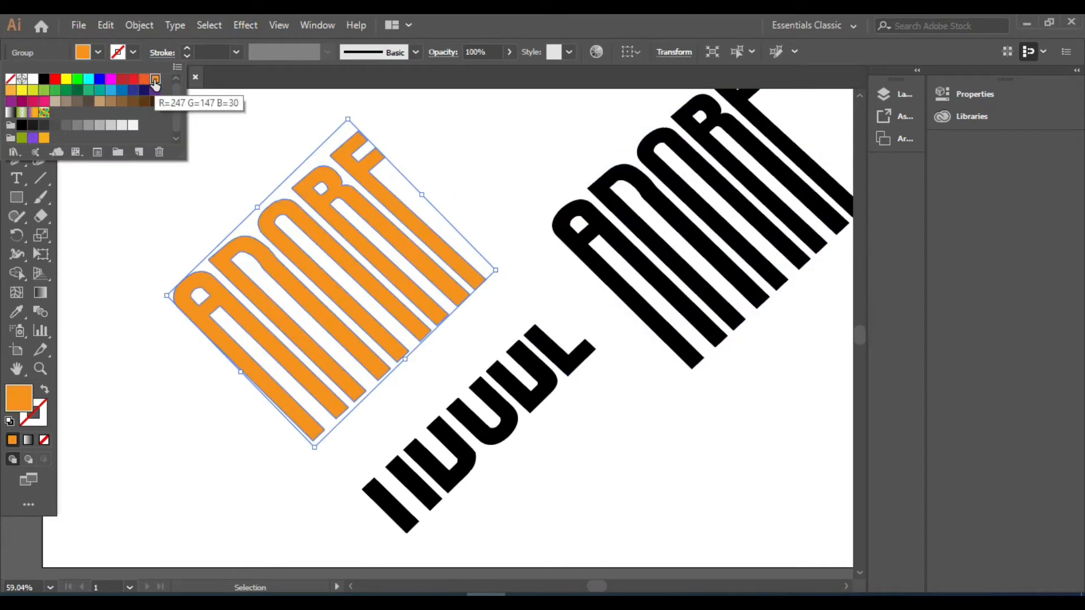
left_click(115, 285)
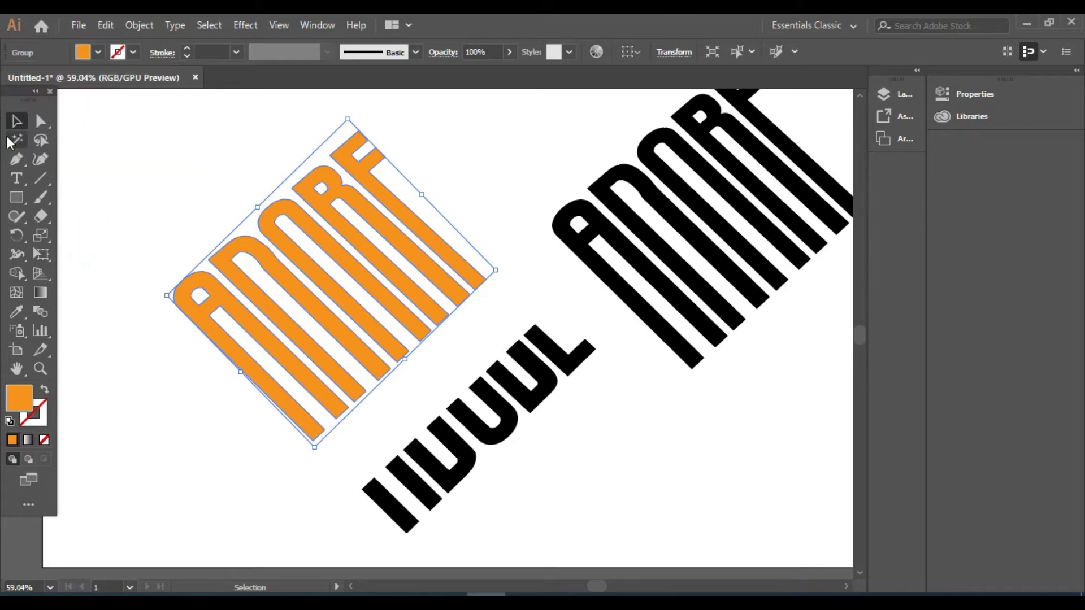
left_click(556, 495)
Select all the black lower letter pieces and group them
left_click(531, 367)
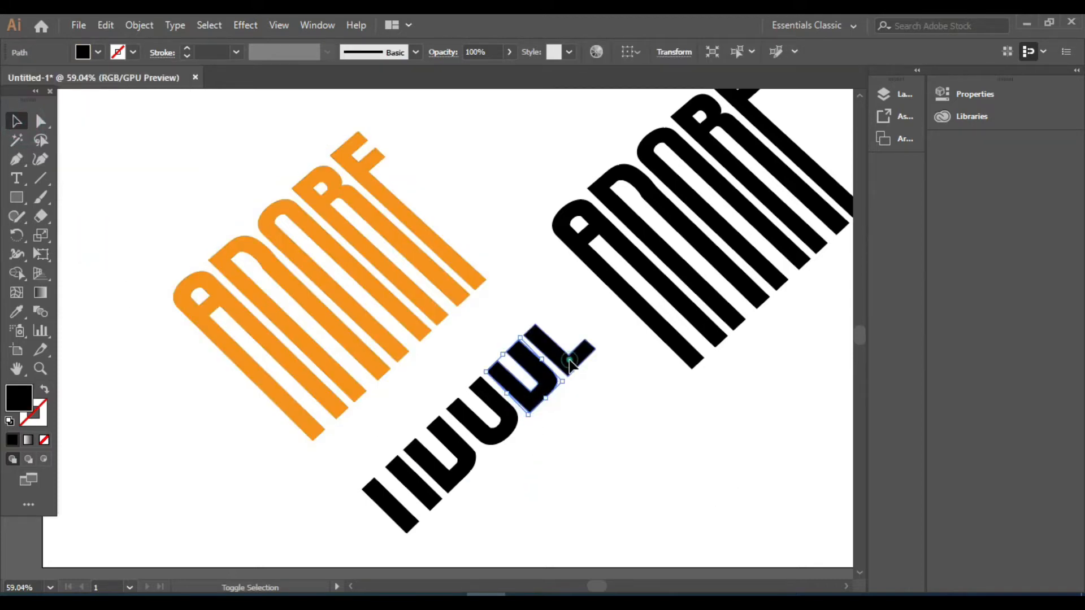
left_click(421, 493, "shift")
right_click(514, 378)
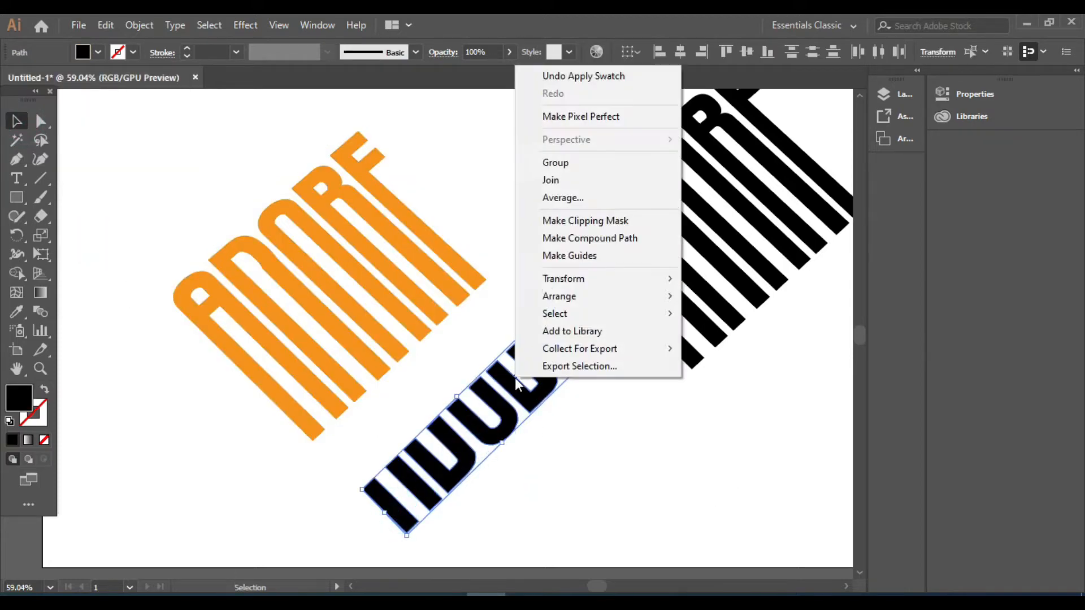
left_click(551, 163)
Reflect the black lower group across the vertical axis and rotate it back parallel to the orange lettering
right_click(530, 431)
mouse_move(650, 334)
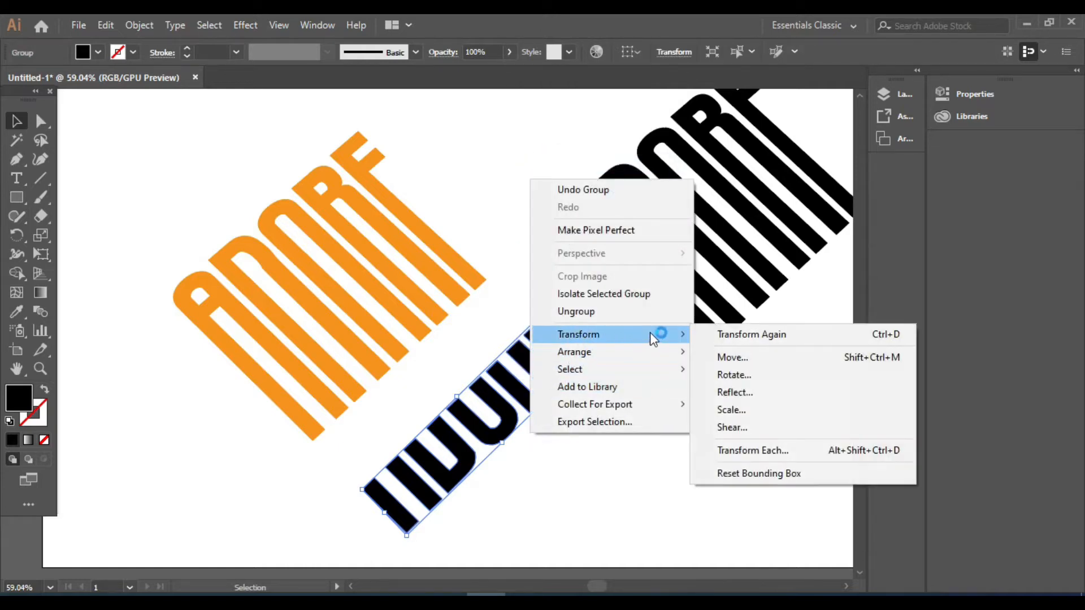
left_click(742, 390)
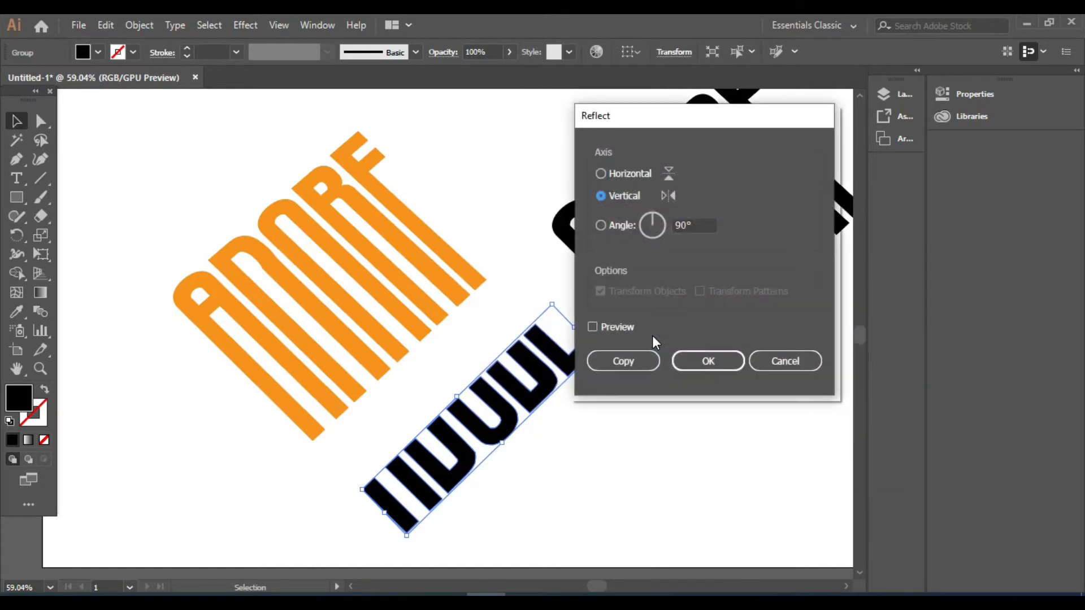
left_click(639, 366)
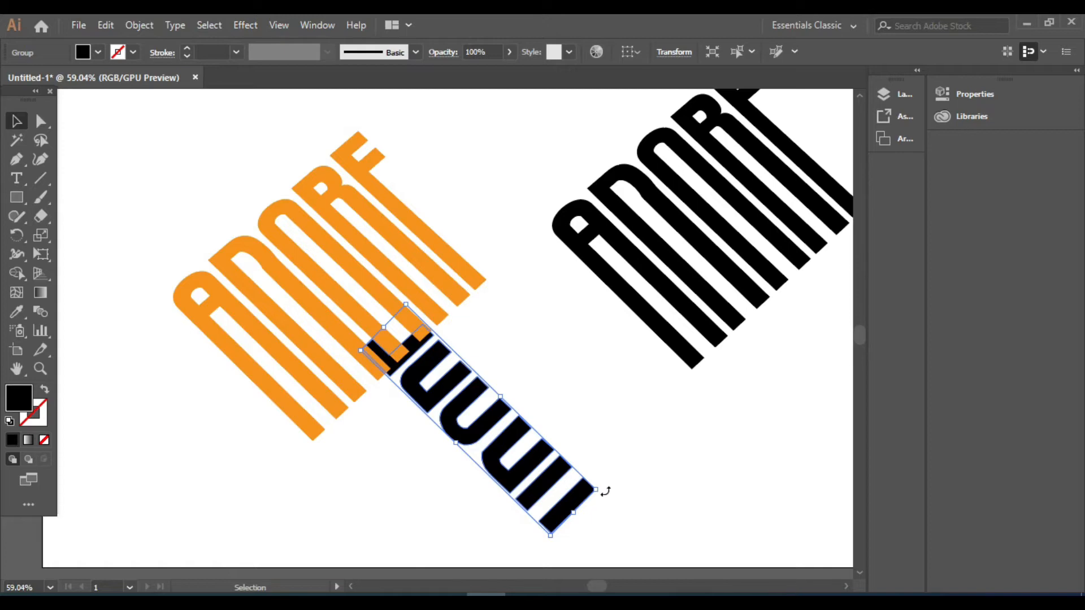
left_click_drag(605, 490, 398, 544)
left_click(537, 452)
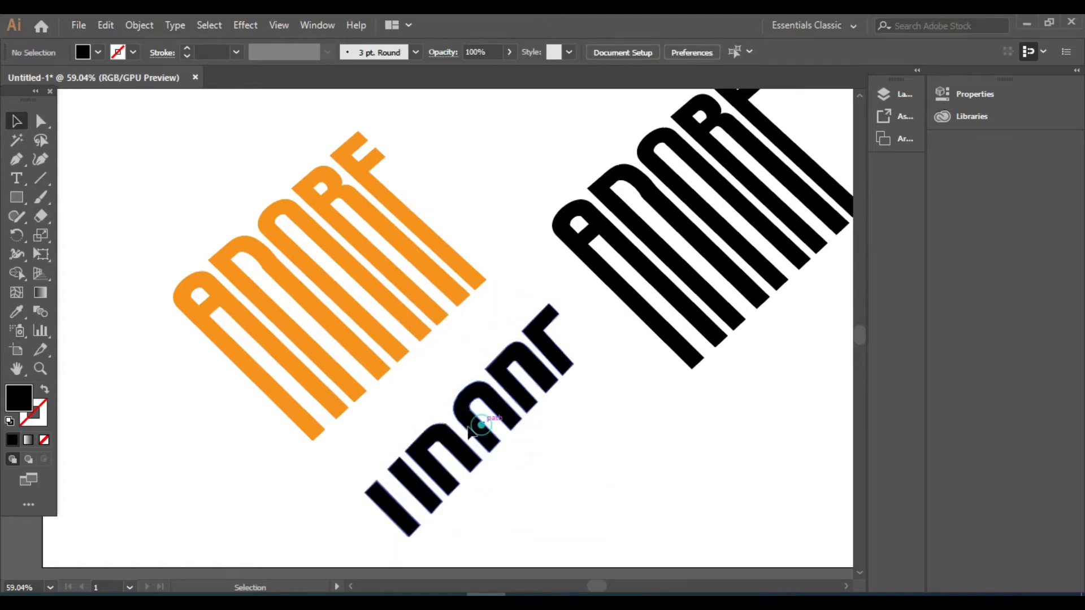
Move the mirrored black group close beneath the orange lettering, nudge it slightly upward and deselect it
left_click_drag(477, 416, 412, 410)
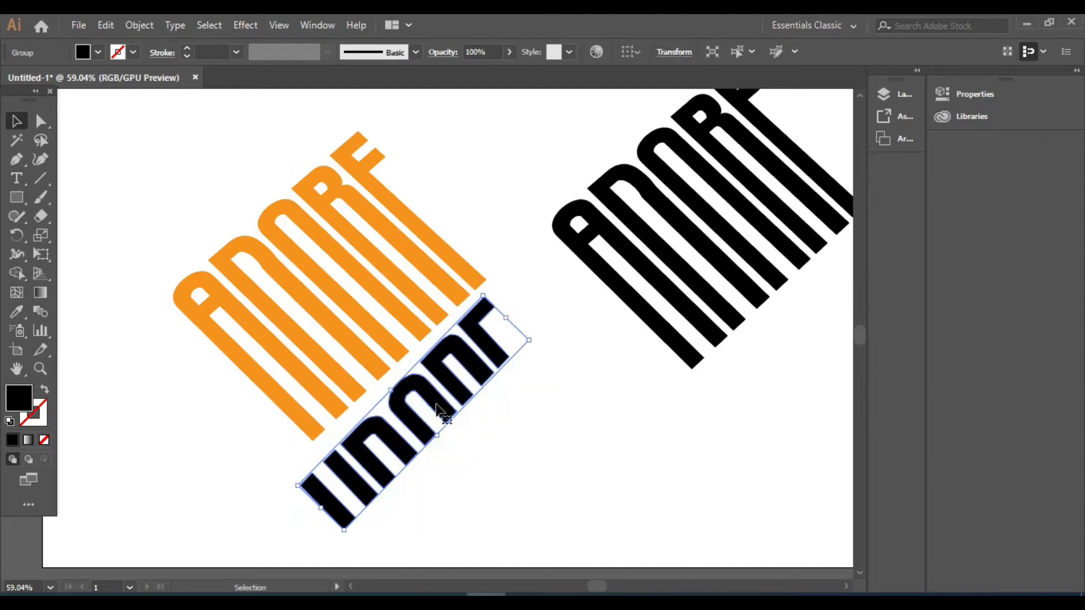
key("Up")
key("Up")
key("Up")
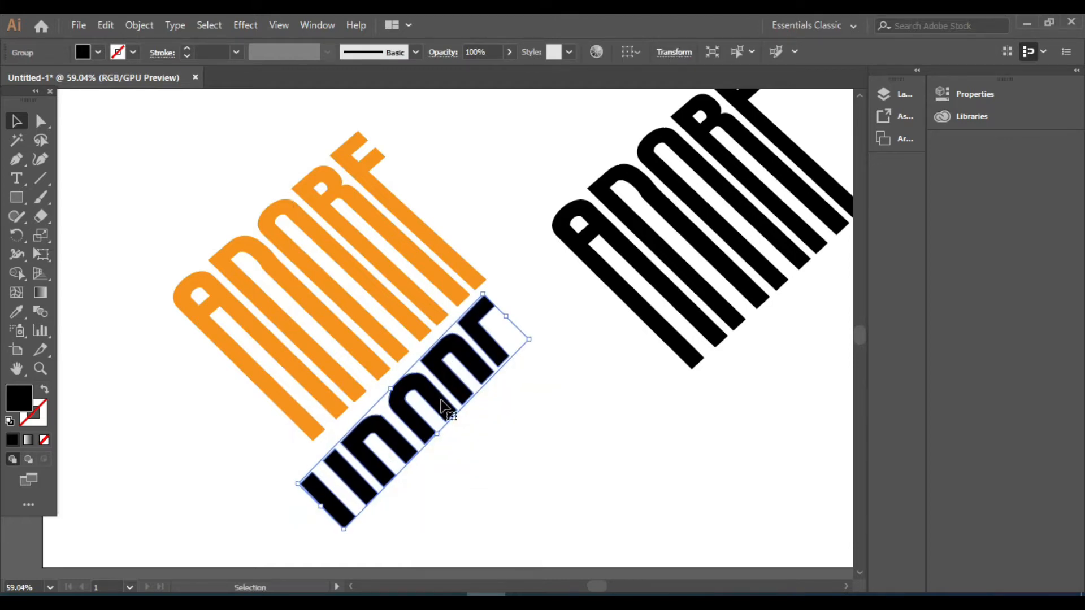
left_click(532, 407)
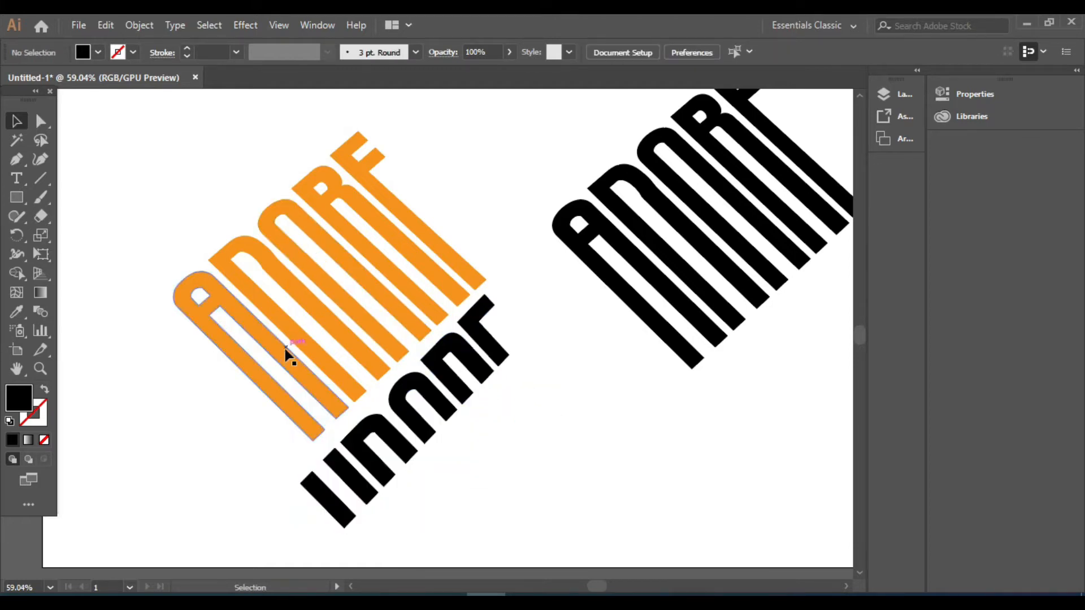
Draw a closed curved piece with the Pen tool linking the F's orange stem end to the outermost black stem end
left_click(13, 158)
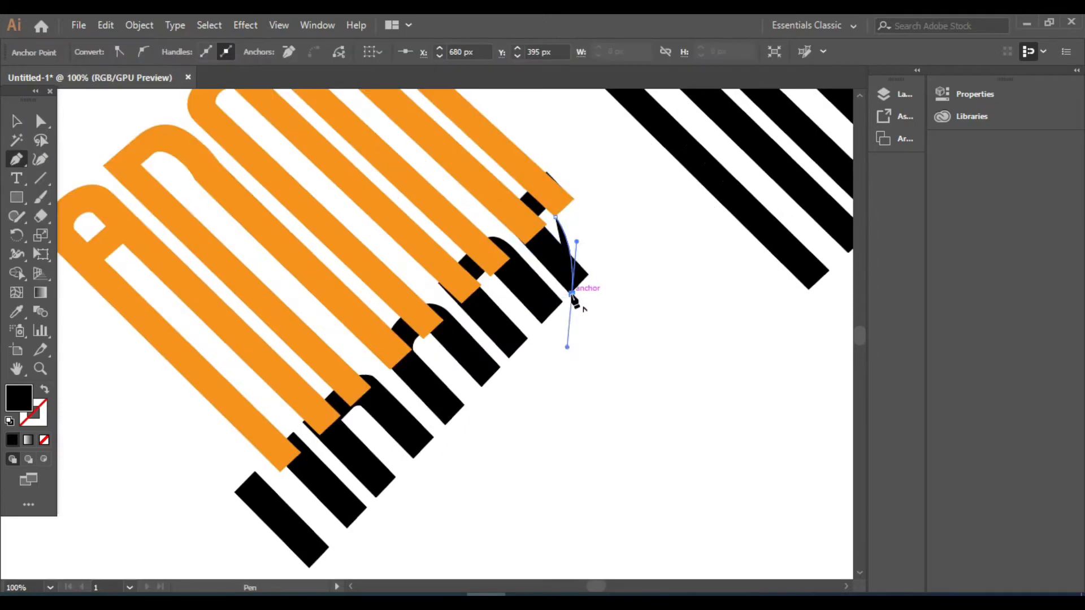
left_click(572, 293)
left_click(589, 276)
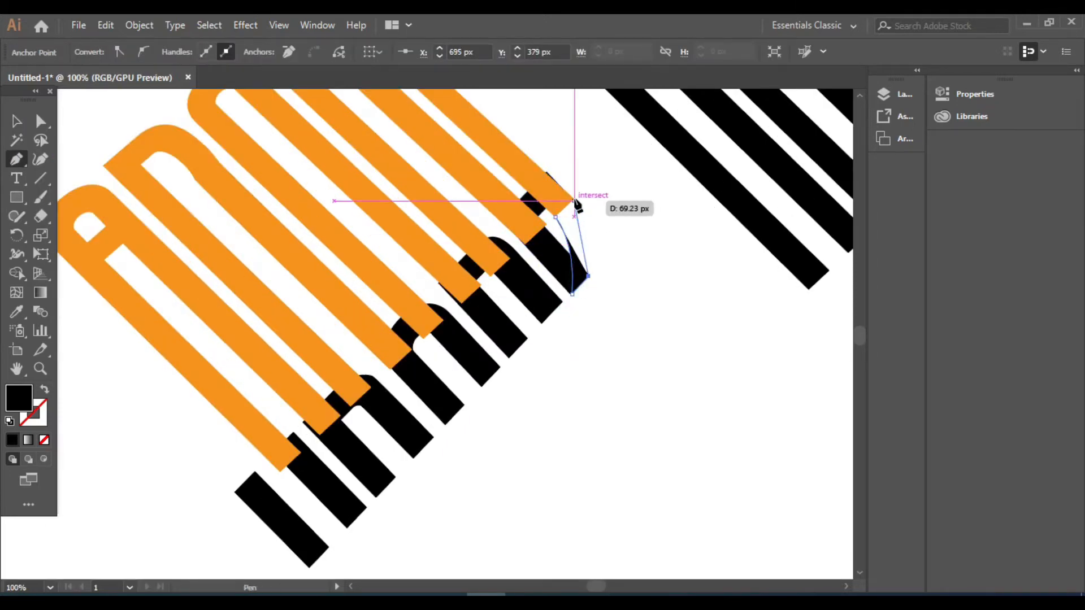
left_click_drag(574, 199, 547, 167)
scroll(574, 204, "up", 2)
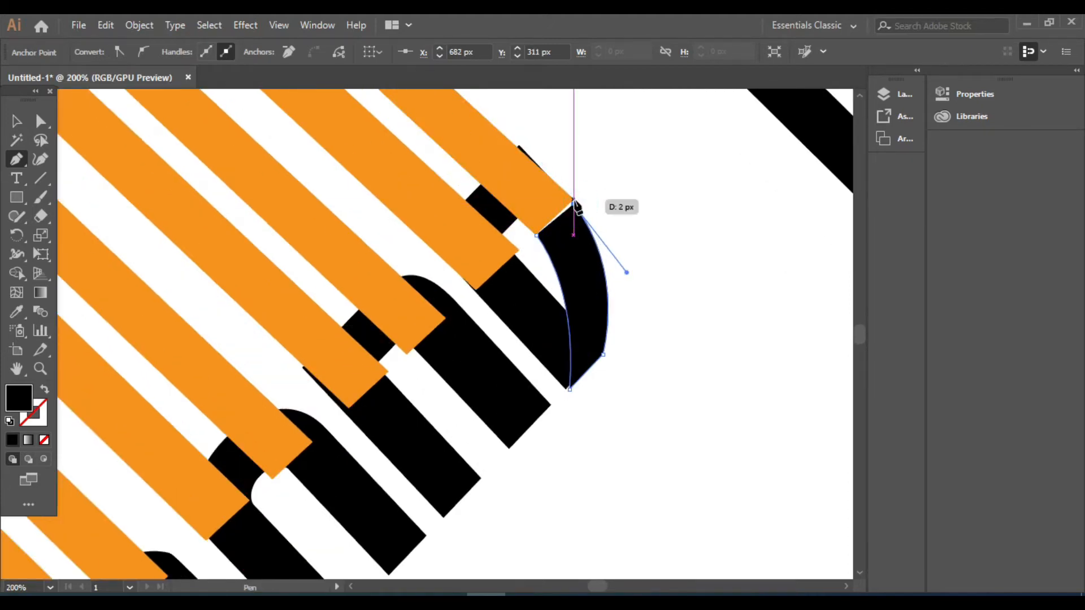
left_click_drag(576, 204, 575, 202)
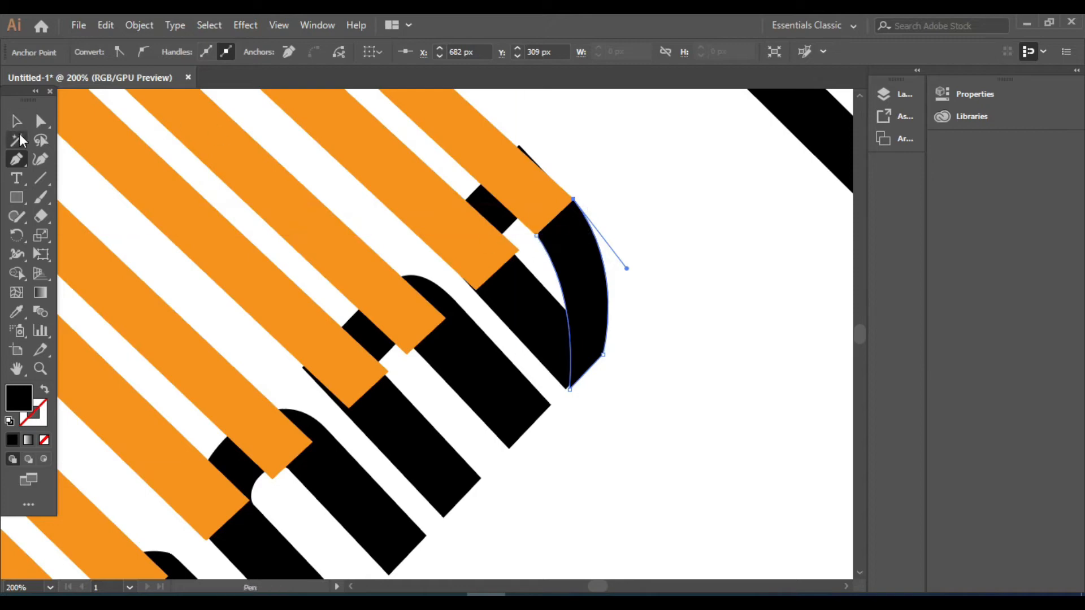
left_click(17, 120)
left_click(620, 451)
Fill the curved connecting piece with the lettering's orange using the Eyedropper and deselect it
left_click(570, 285)
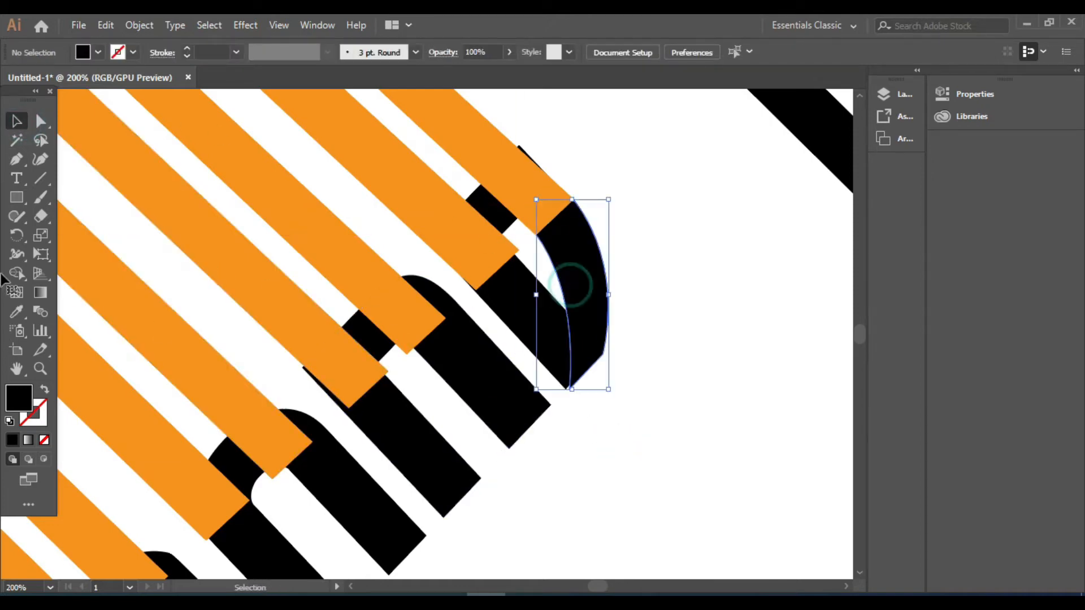
key("i")
left_click(467, 213)
left_click(16, 121)
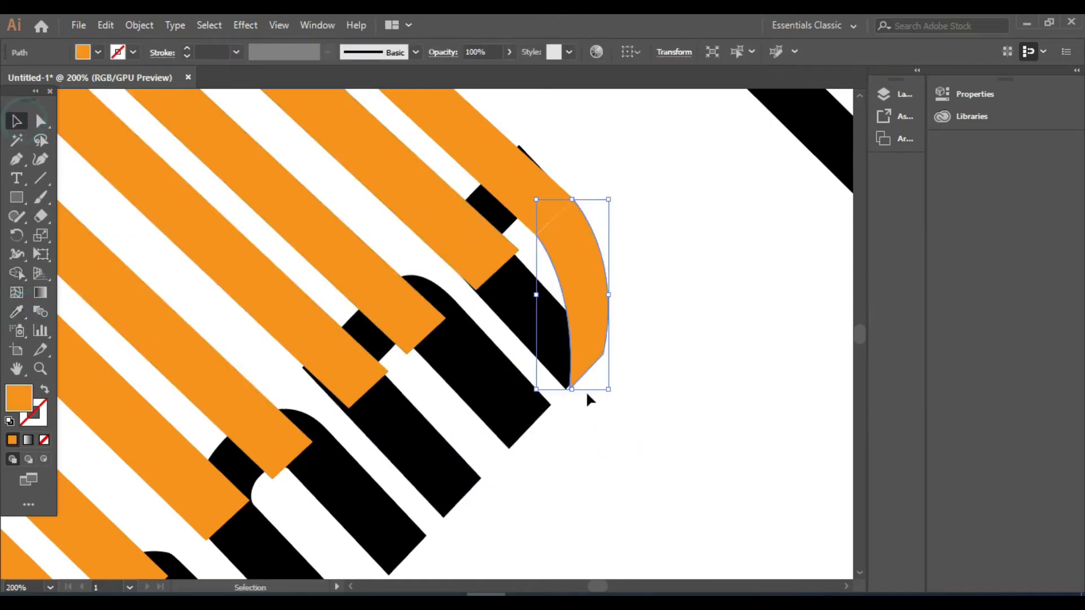
left_click(720, 441)
Shift the inner upper and lower anchor points of the orange curve slightly outward to align with the orange and black stems
left_click(569, 260)
left_click(41, 125)
left_click(536, 235)
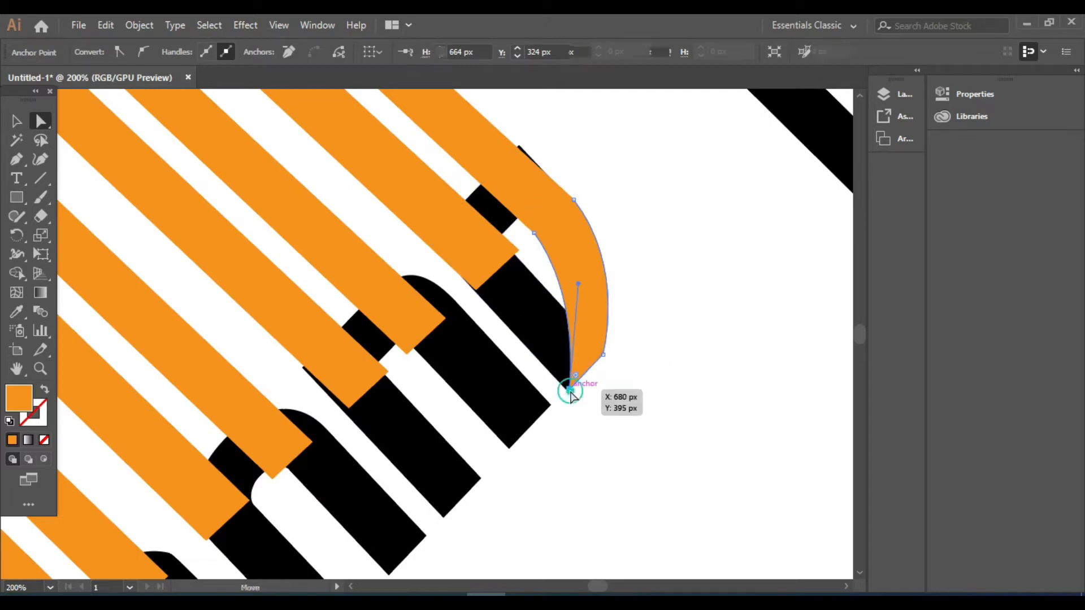
left_click_drag(571, 393, 568, 391)
left_click(16, 121)
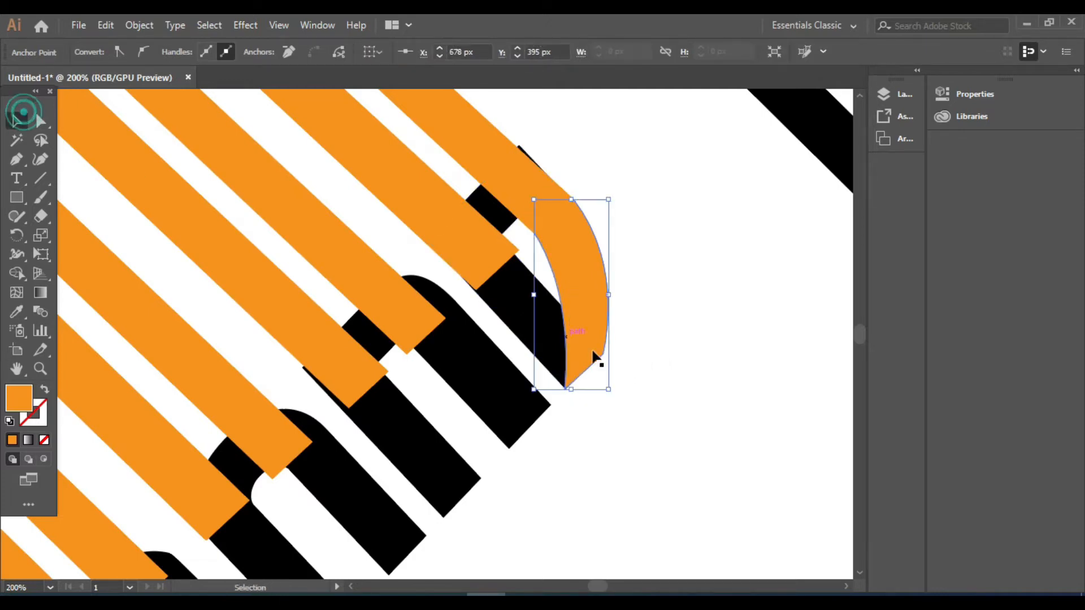
left_click(663, 354)
Place copies of the orange curved piece beneath each of the remaining orange stems, down to the A's outer leg
key("ctrl+minus")
key("ctrl+minus")
key("ctrl+minus")
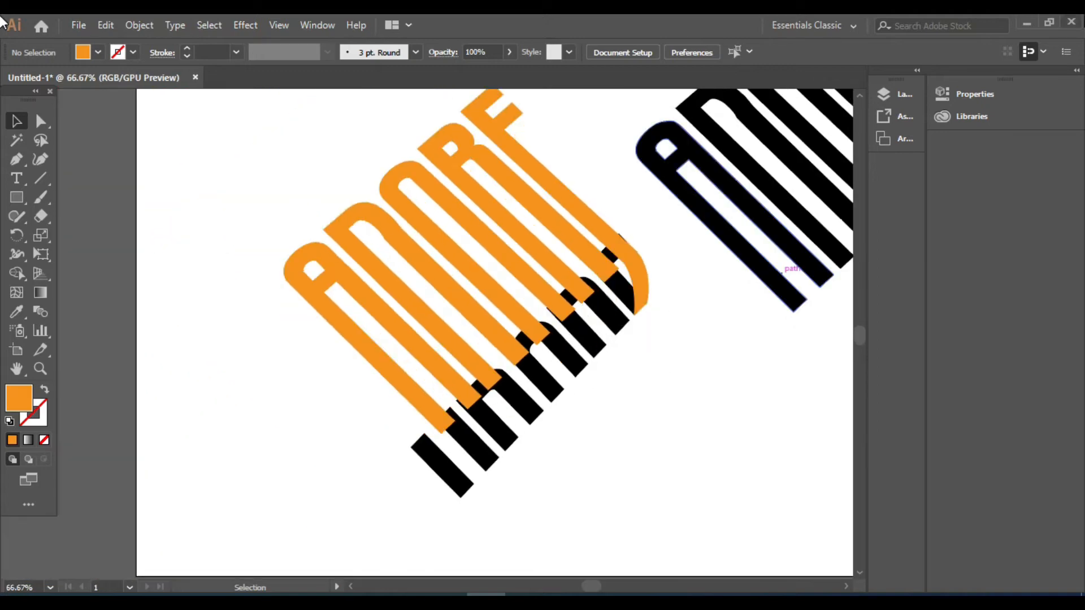
left_click_drag(639, 287, 618, 310)
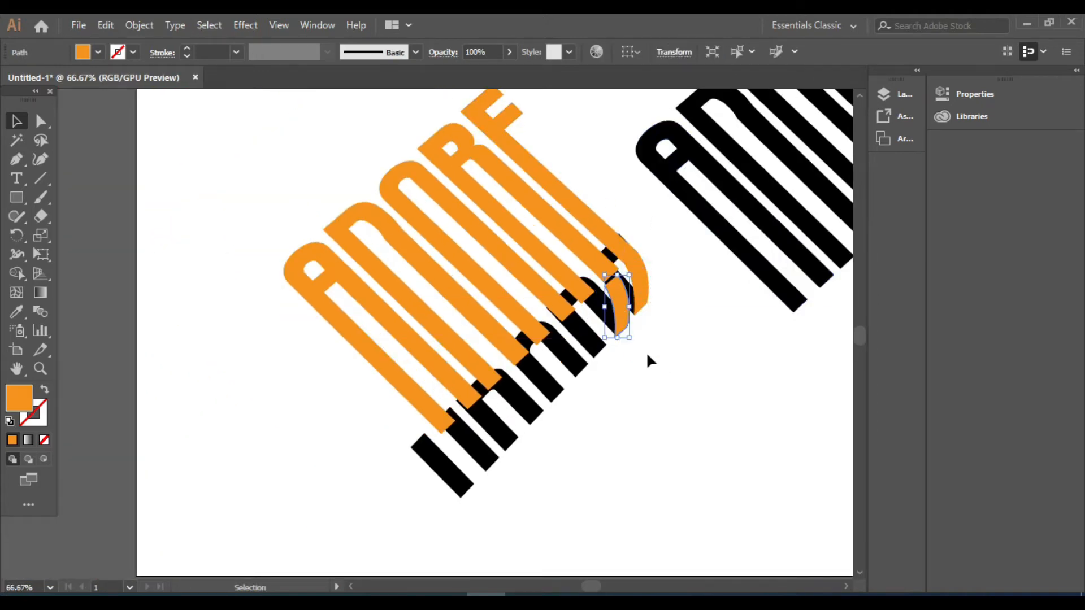
scroll(643, 355, "up", 1)
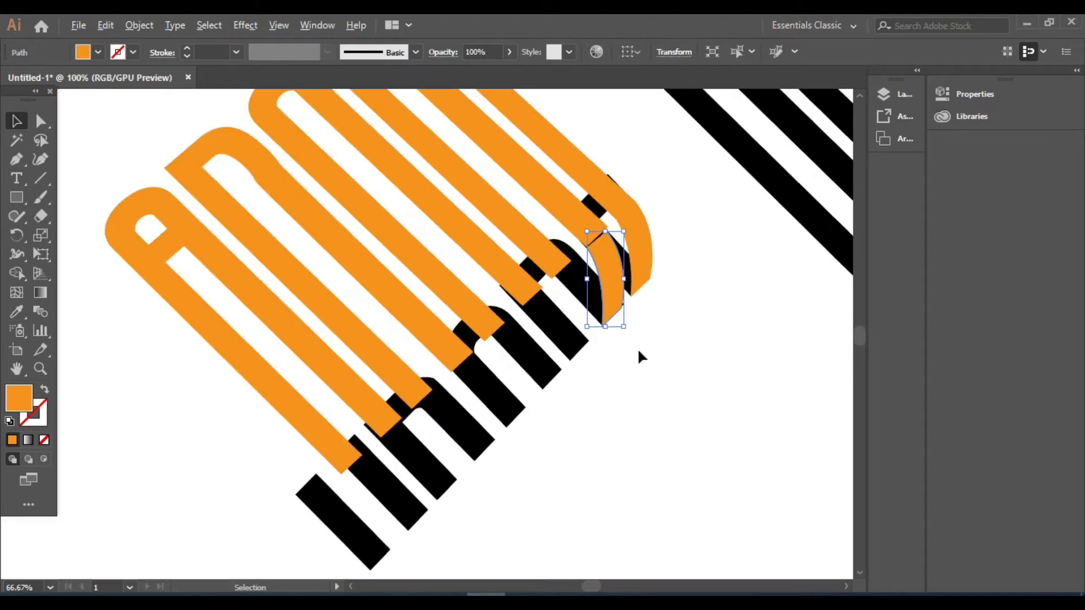
left_click(663, 329)
left_click_drag(601, 317, 508, 376)
left_click_drag(506, 385, 478, 410)
left_click_drag(478, 411, 342, 534)
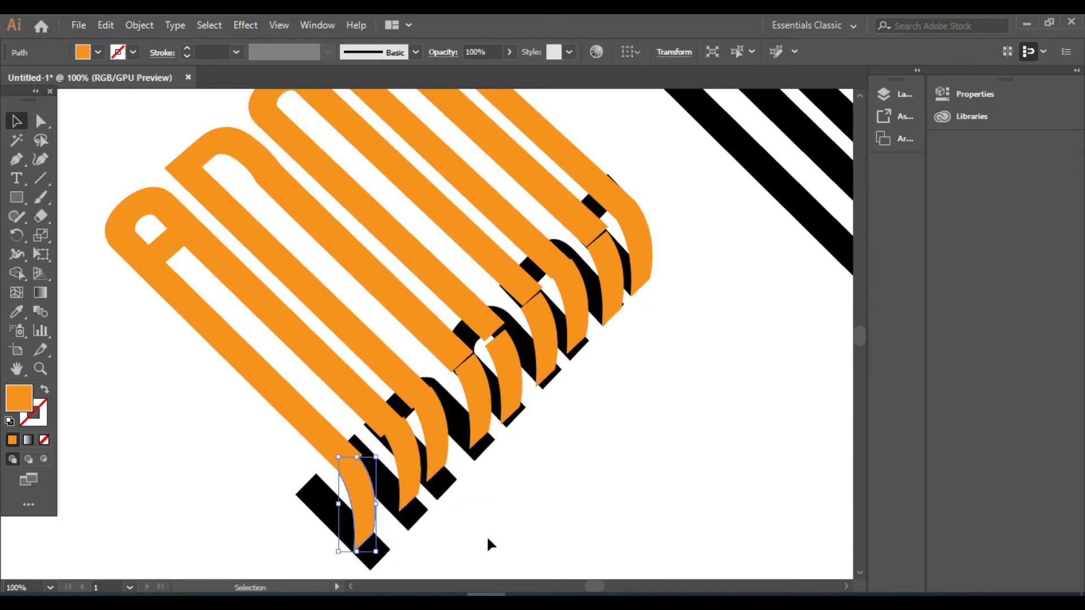
left_click(487, 535)
Adjust the second curve's anchor points, counting from the F, to close its gap with the orange stem and cover the black end
scroll(676, 331, "up", 3)
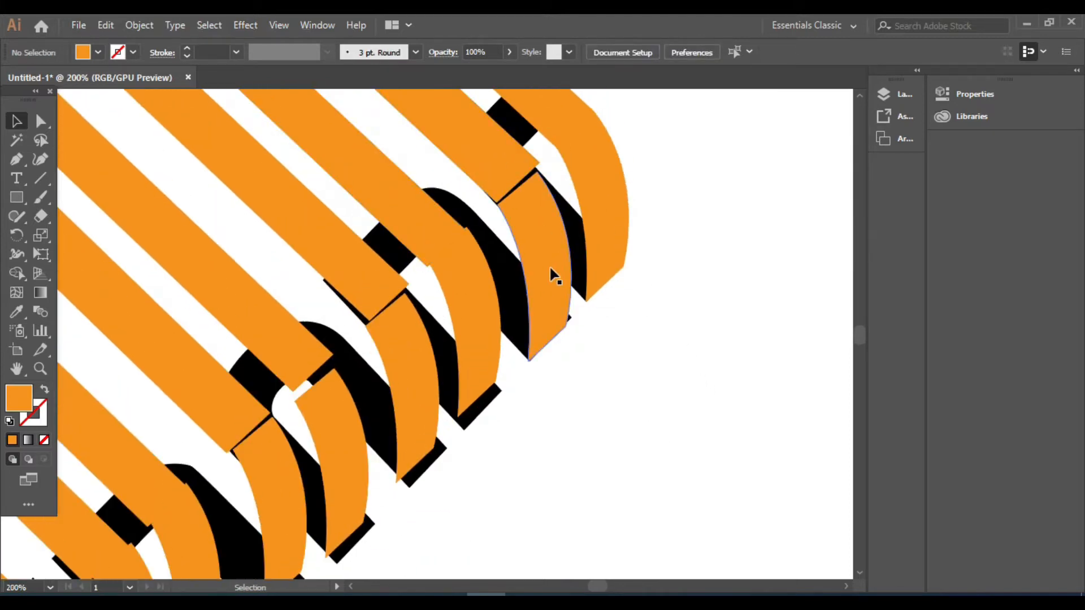
left_click(551, 269)
key("a")
left_click(566, 326)
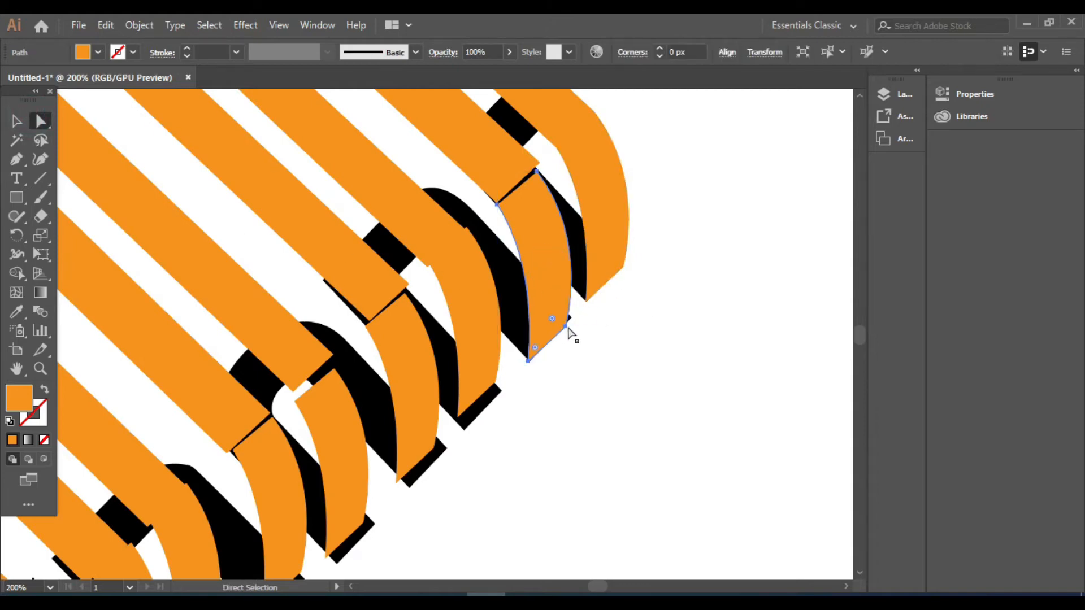
left_click_drag(567, 328, 572, 321)
left_click_drag(540, 174, 543, 166)
left_click(496, 204)
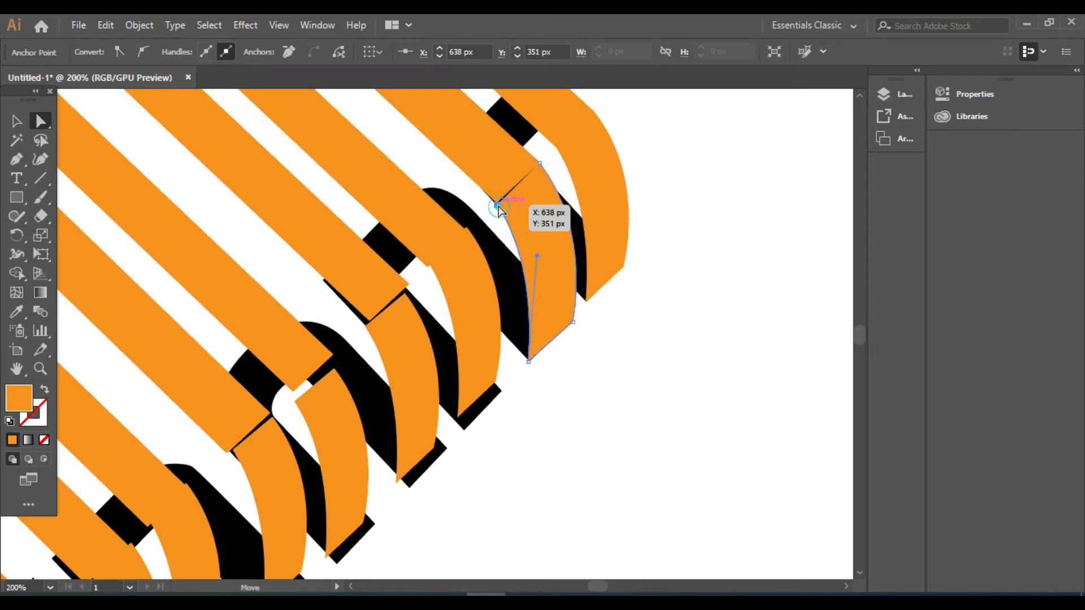
left_click_drag(498, 209, 497, 206)
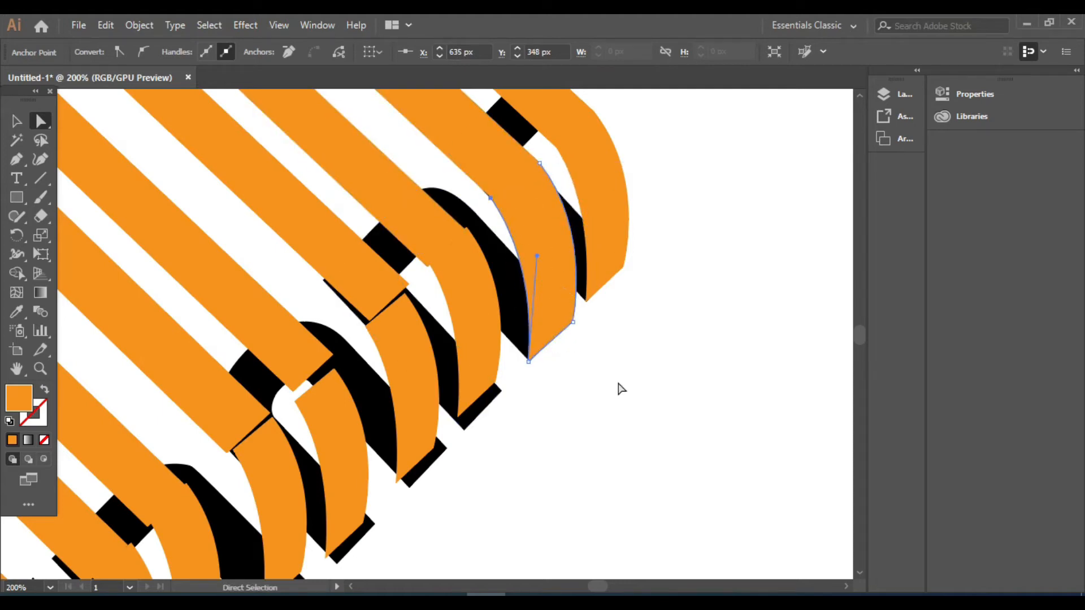
left_click(16, 120)
left_click(616, 417)
Pull the third curve's two lower anchor points, counting from the F, to the corners of the black stem end
left_click(472, 387)
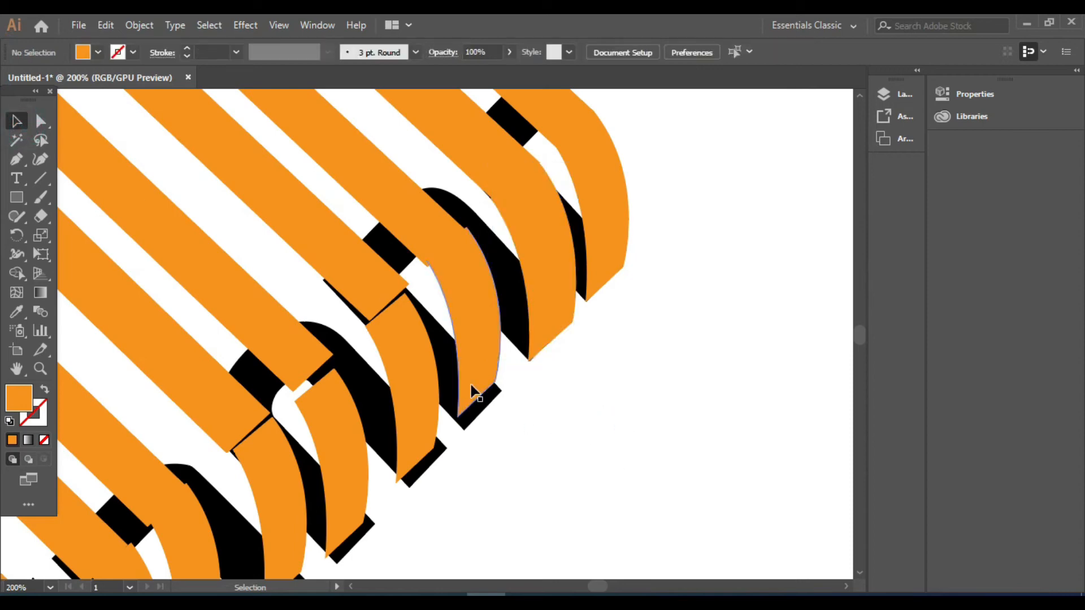
left_click(40, 121)
left_click_drag(458, 422, 462, 430)
left_click_drag(495, 382, 501, 390)
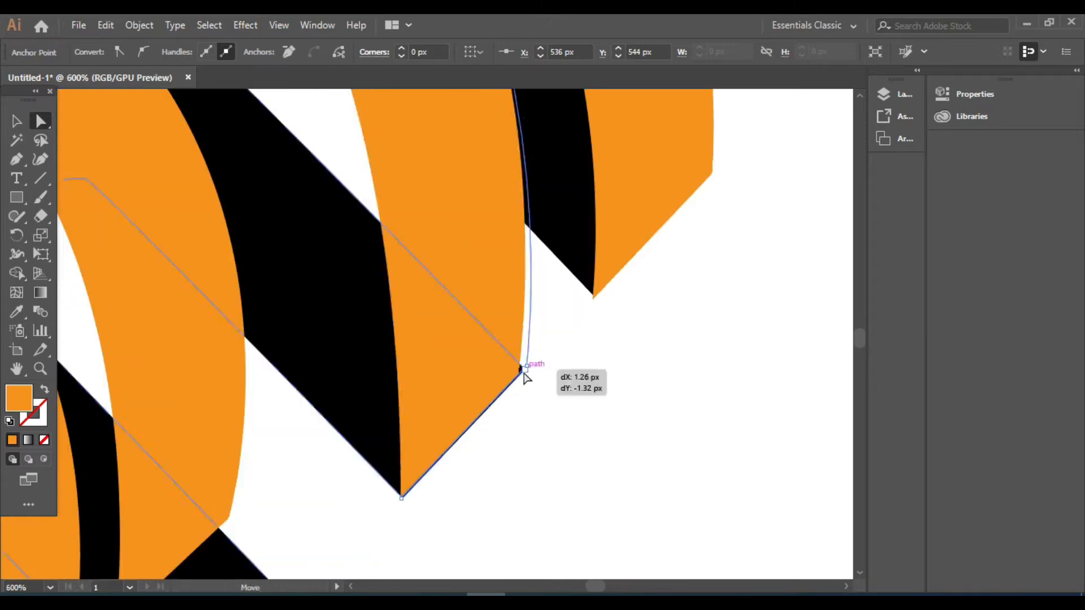
Align the sixth curve's lower and upper anchor points, counting from the F, with its black and orange stem corners
left_click_drag(524, 374, 525, 373)
scroll(480, 294, "up", 13)
left_click_drag(293, 186, 265, 210)
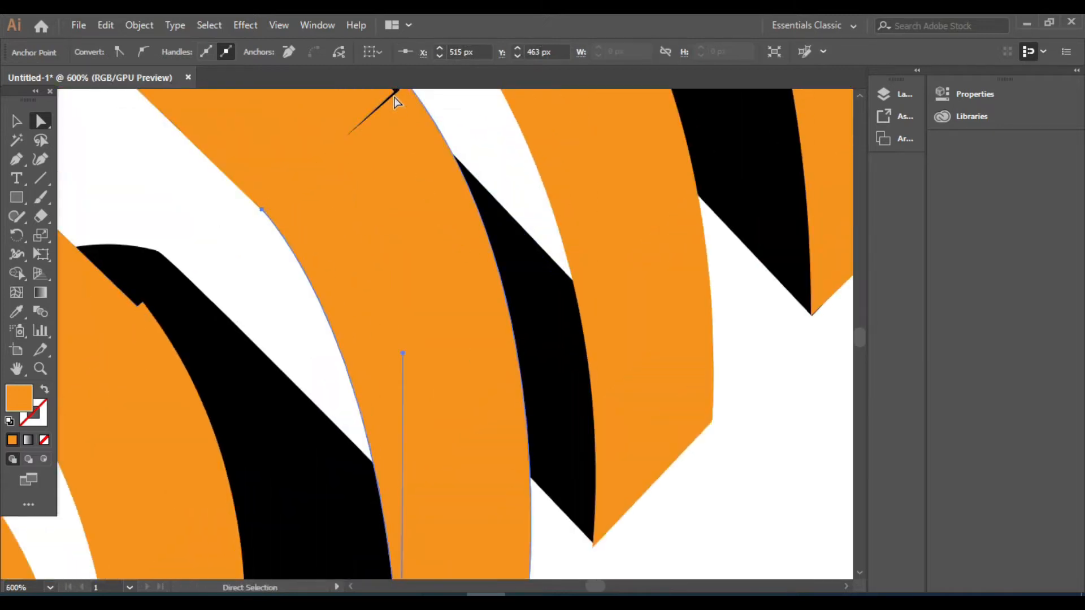
scroll(396, 98, "up", 4)
left_click_drag(404, 163, 395, 169)
scroll(441, 243, "down", 10)
left_click(473, 450)
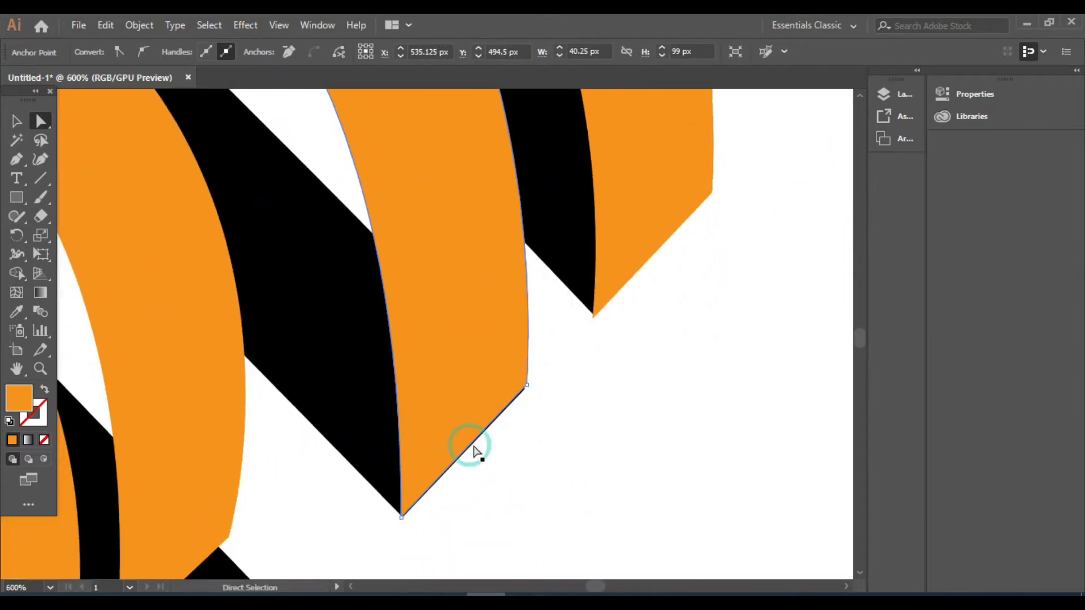
Move the seventh curve, counting from the F, onto its black stem end and fit its anchor points to both stems
scroll(471, 385, "down", 4)
left_click_drag(386, 381, 395, 399)
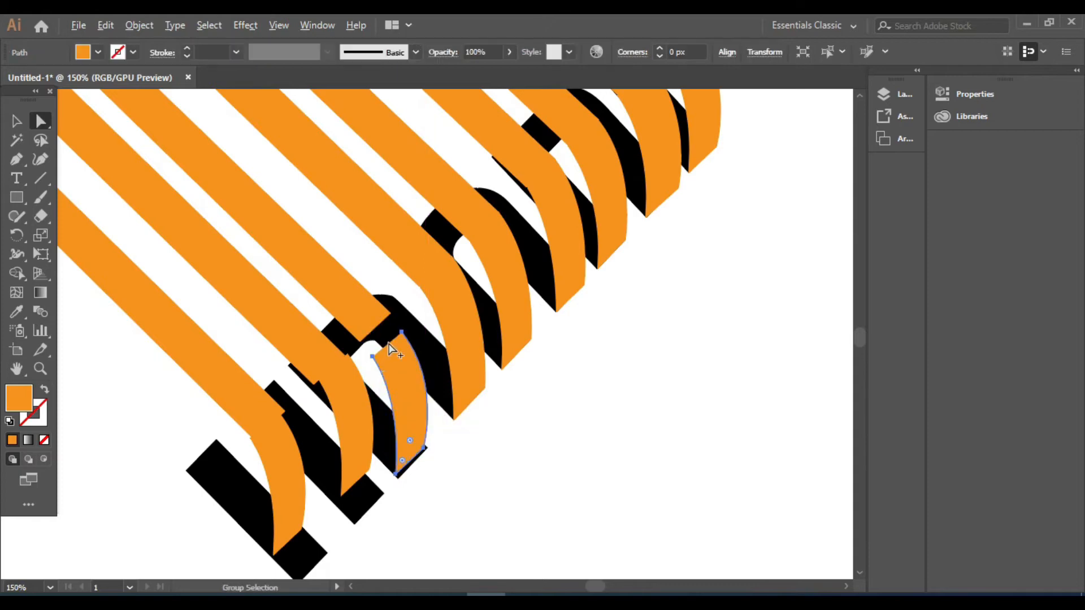
scroll(392, 344, "up", 4)
left_click_drag(444, 302, 399, 233)
left_click(273, 334)
left_click_drag(273, 334, 268, 336)
left_click_drag(393, 233, 403, 229)
scroll(373, 286, "down", 6)
left_click_drag(472, 430, 507, 474)
left_click_drag(543, 442, 547, 425)
Move the eighth curve, counting from the F, onto its black stem end and snap its four corners to both stems
scroll(530, 467, "down", 4)
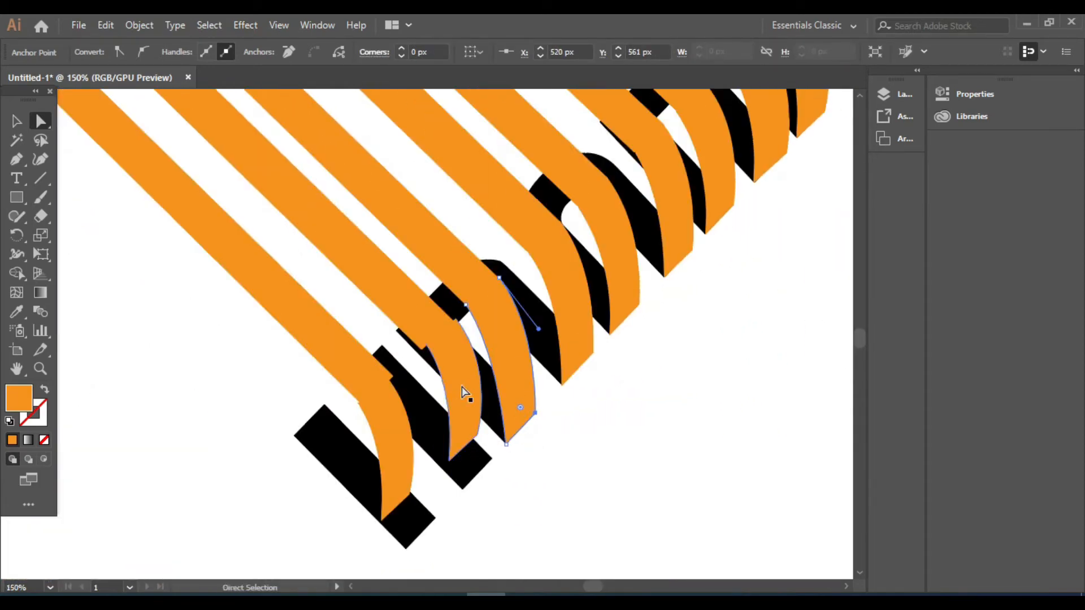
left_click_drag(460, 386, 501, 478)
scroll(501, 478, "up", 4)
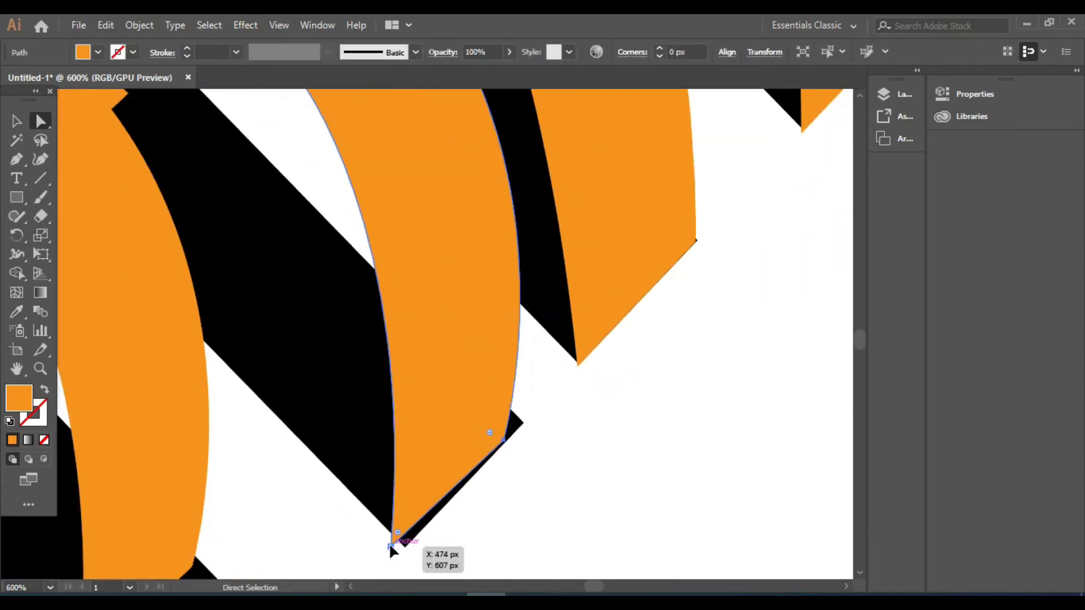
left_click_drag(390, 546, 404, 546)
left_click_drag(503, 440, 522, 425)
scroll(388, 207, "up", 3)
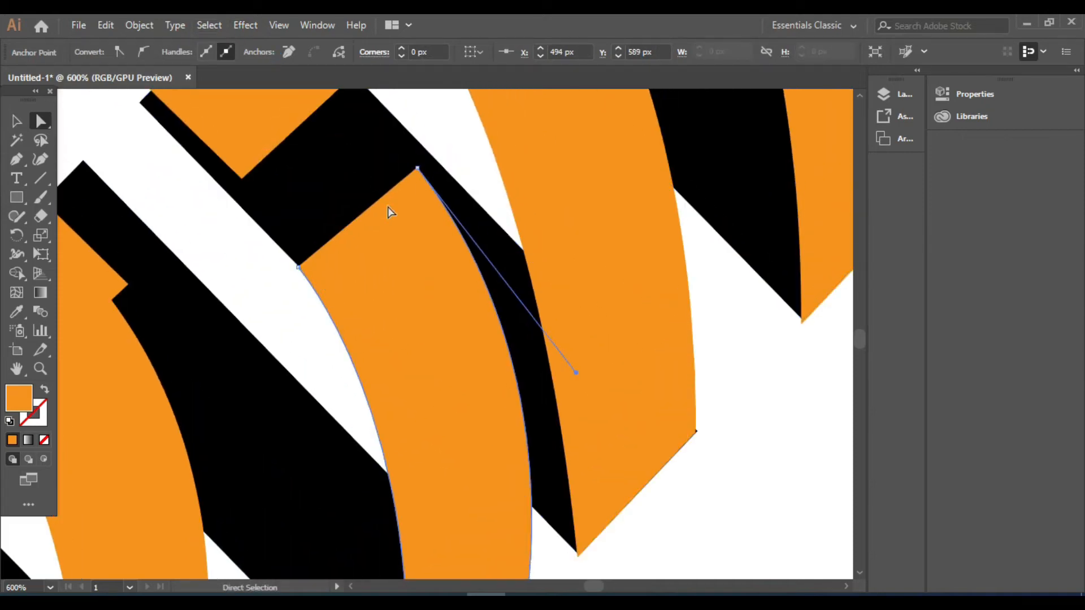
left_click_drag(417, 168, 365, 170)
left_click_drag(299, 375, 240, 282)
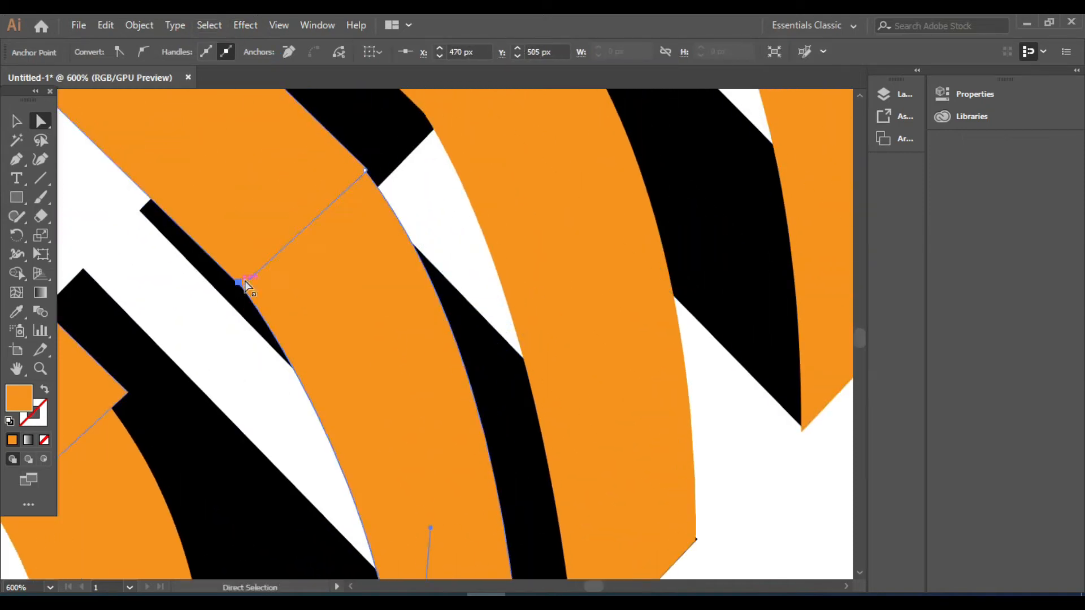
Move the ninth curve, counting from the F, onto its black stem end and pull its upper anchor points to the orange stem corners
scroll(334, 265, "down", 6)
scroll(281, 477, "down", 3)
left_click_drag(240, 478, 268, 514)
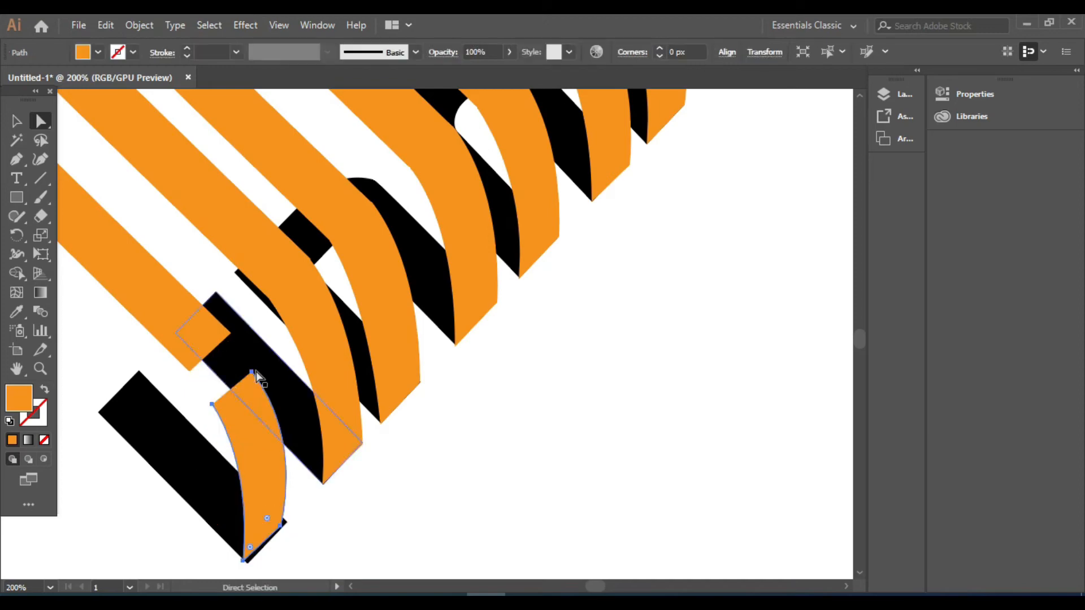
left_click_drag(258, 376, 233, 339)
left_click_drag(241, 504, 268, 537)
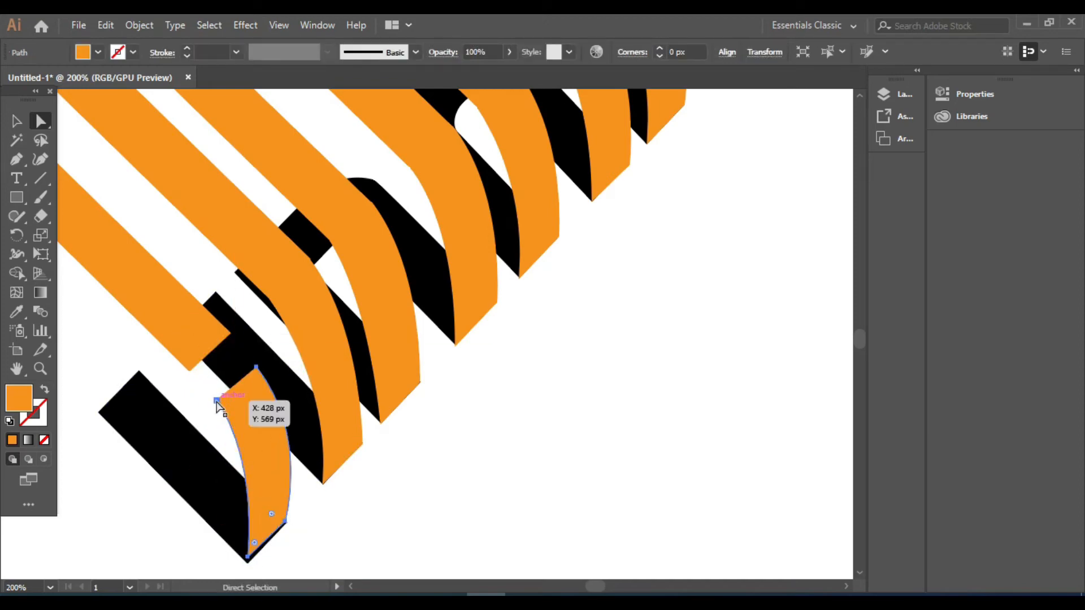
left_click_drag(218, 401, 191, 371)
left_click_drag(257, 367, 231, 333)
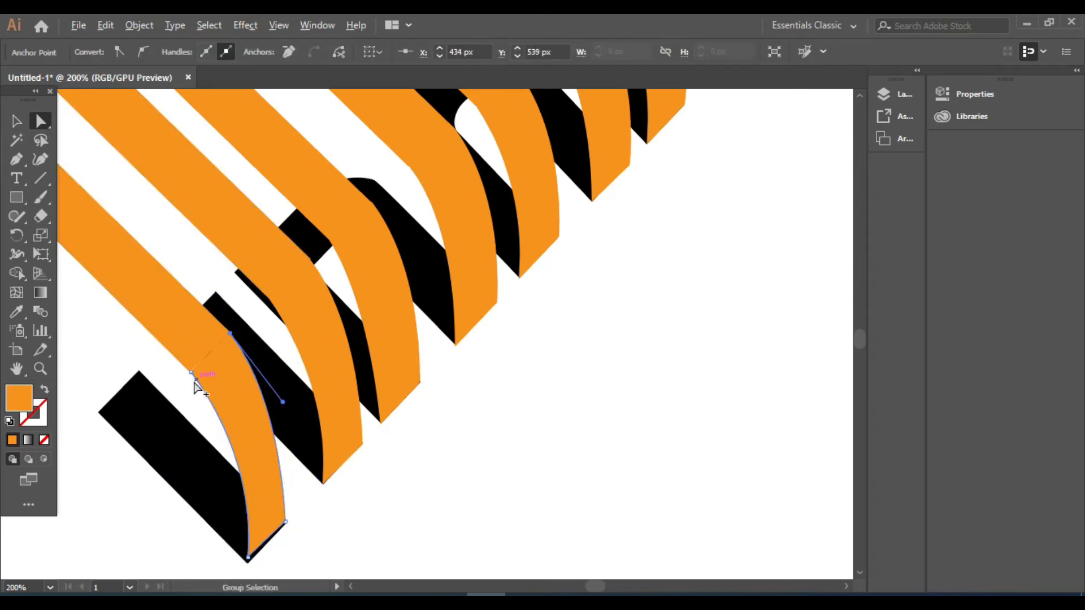
Refine the ninth curve's upper and lower anchor points so they meet the corners of the orange and black stems
scroll(196, 378, "up", 2)
left_click_drag(187, 362, 171, 348)
scroll(275, 316, "down", 4)
left_click_drag(301, 489, 301, 498)
left_click_drag(376, 415, 380, 414)
left_click_drag(370, 308, 380, 295)
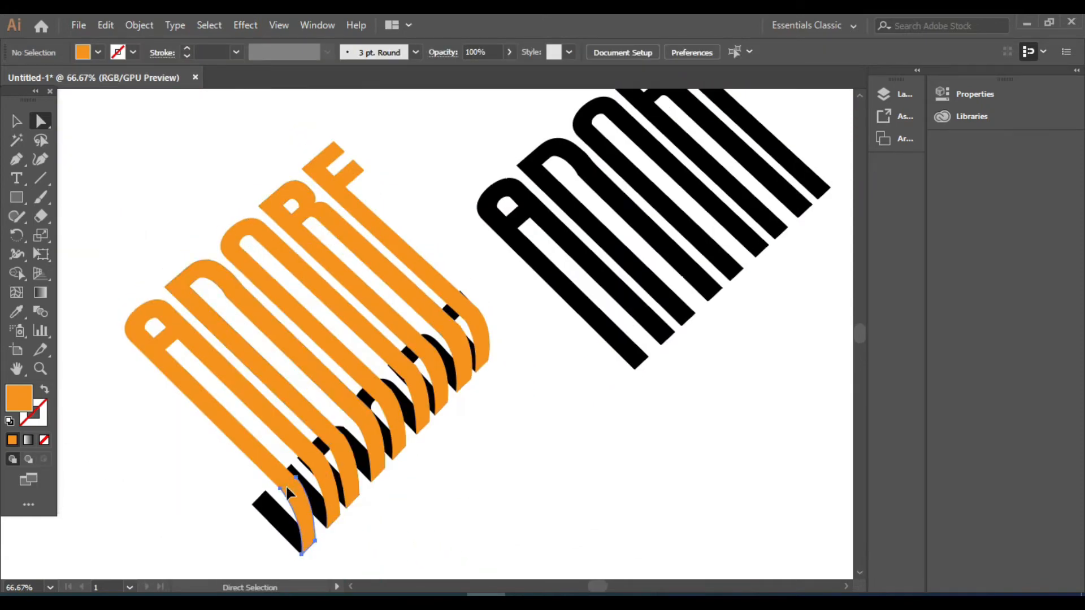
left_click(286, 484)
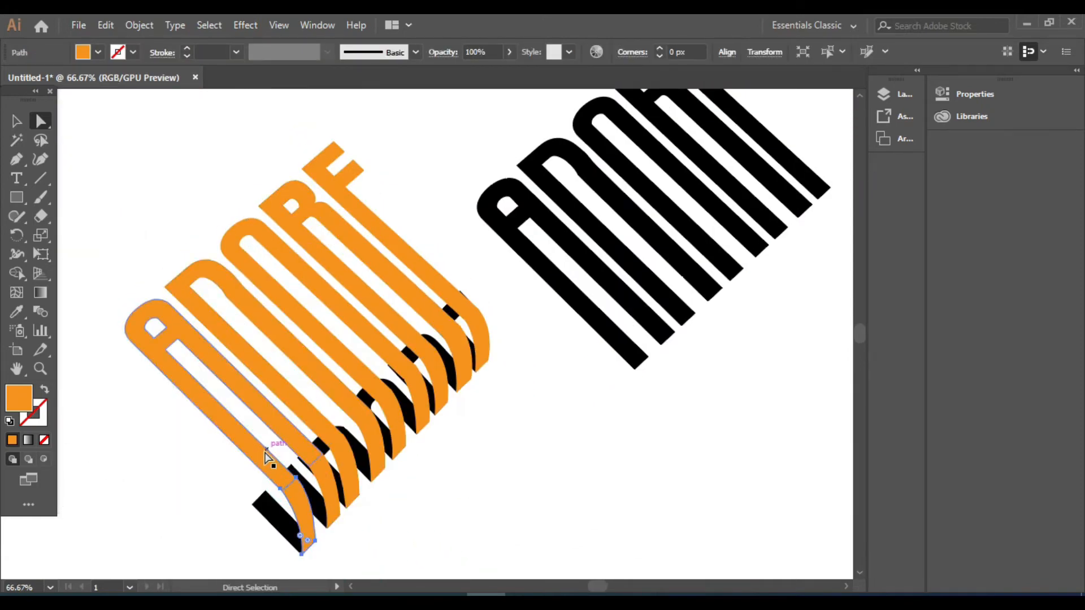
left_click(268, 456, "shift")
left_click(16, 120)
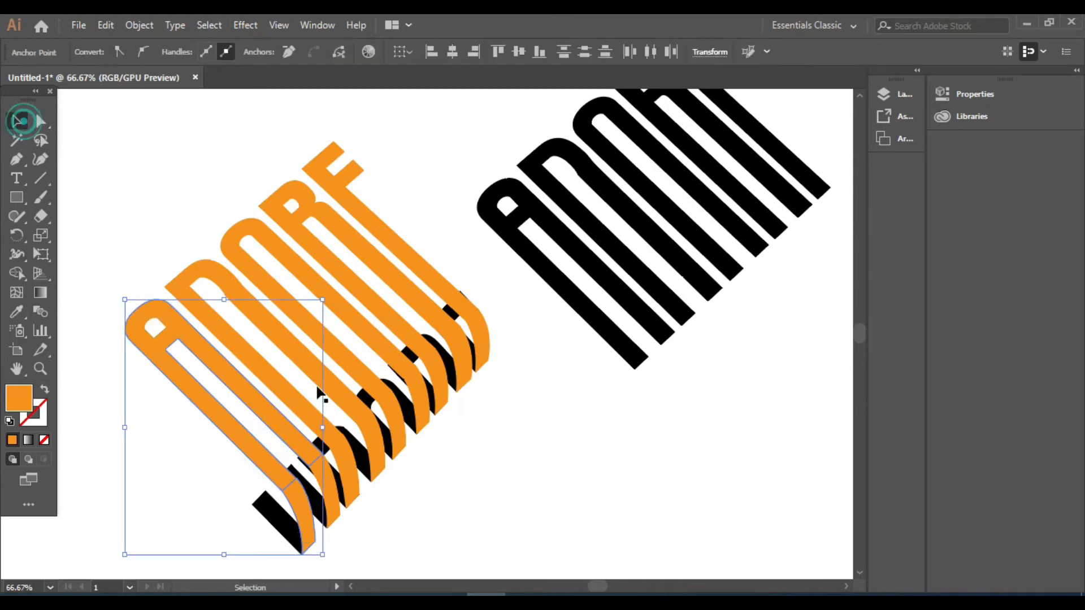
left_click(364, 495)
scroll(353, 458, "up", 2)
left_click(350, 395)
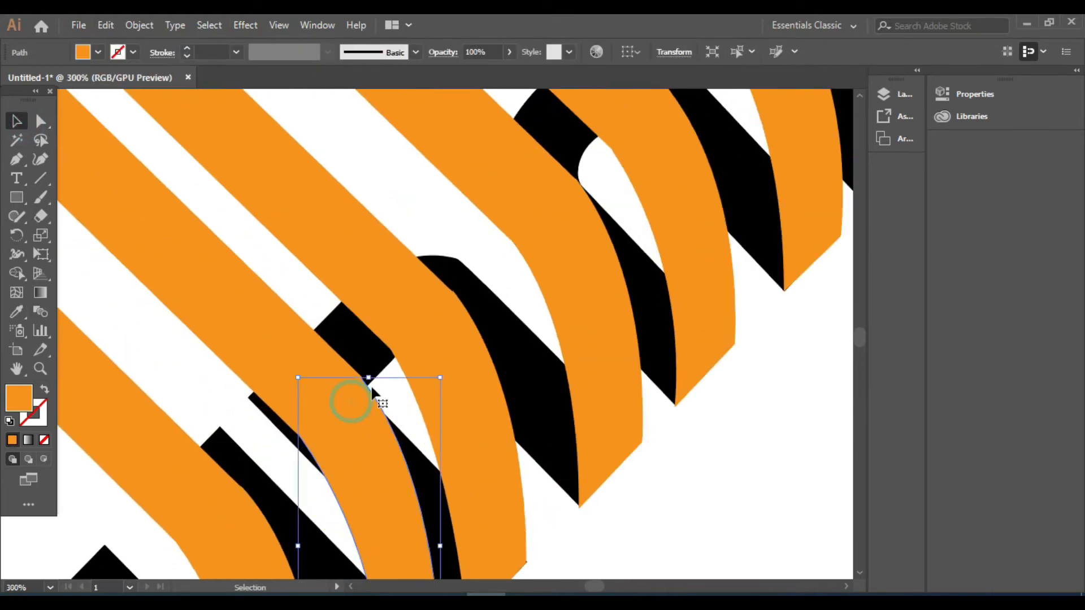
left_click(410, 314)
scroll(282, 316, "down", 3)
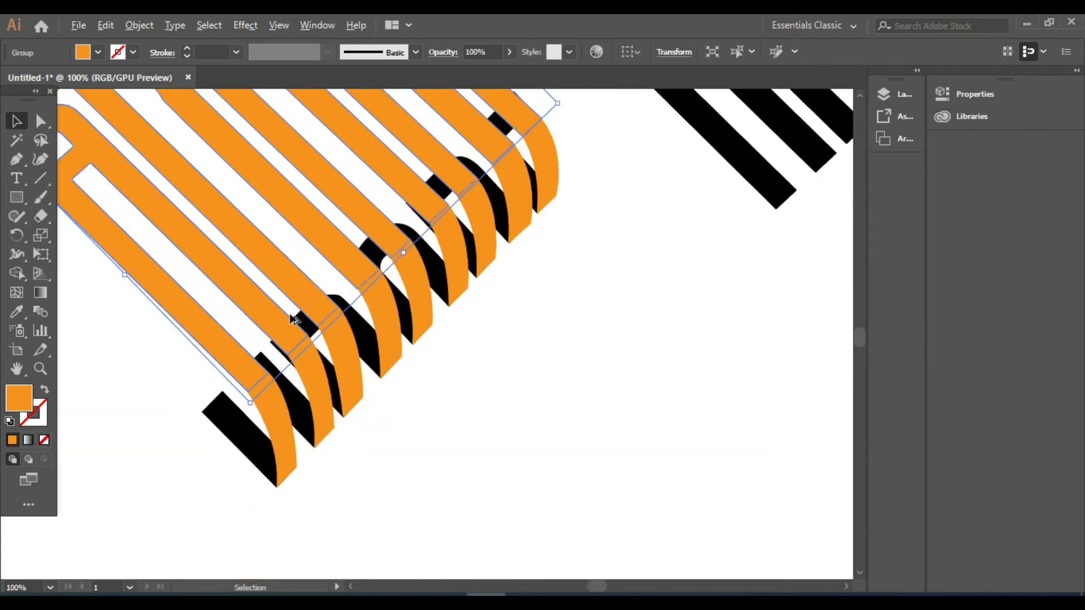
Unite the first curve, below the F, with the orange lettering group using Pathfinder
left_click(582, 348)
left_click(540, 242, "shift")
left_click(471, 157, "shift")
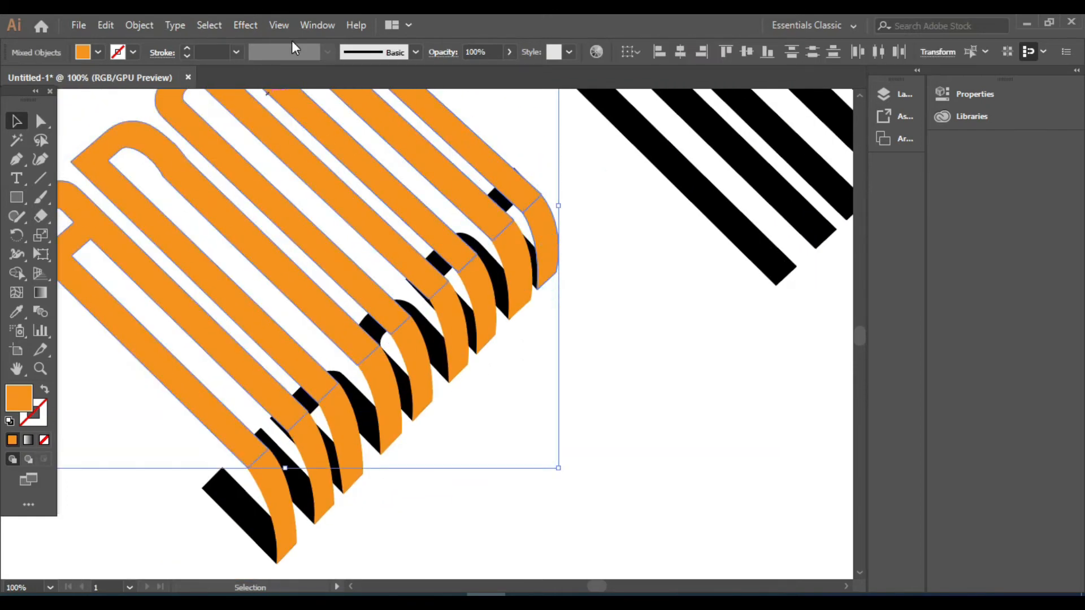
left_click(317, 25)
left_click(412, 586)
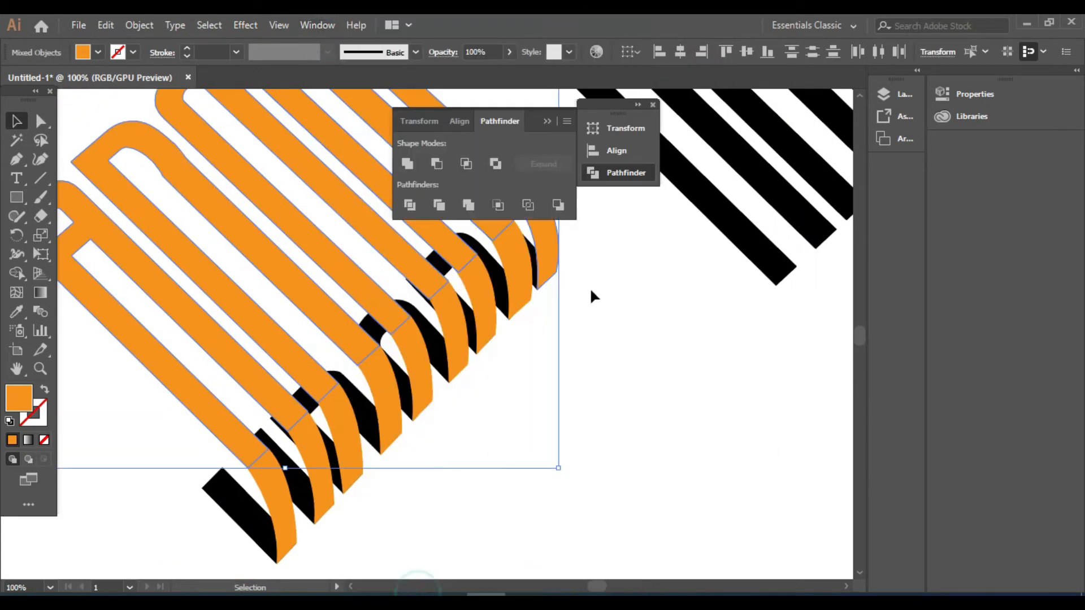
left_click(406, 164)
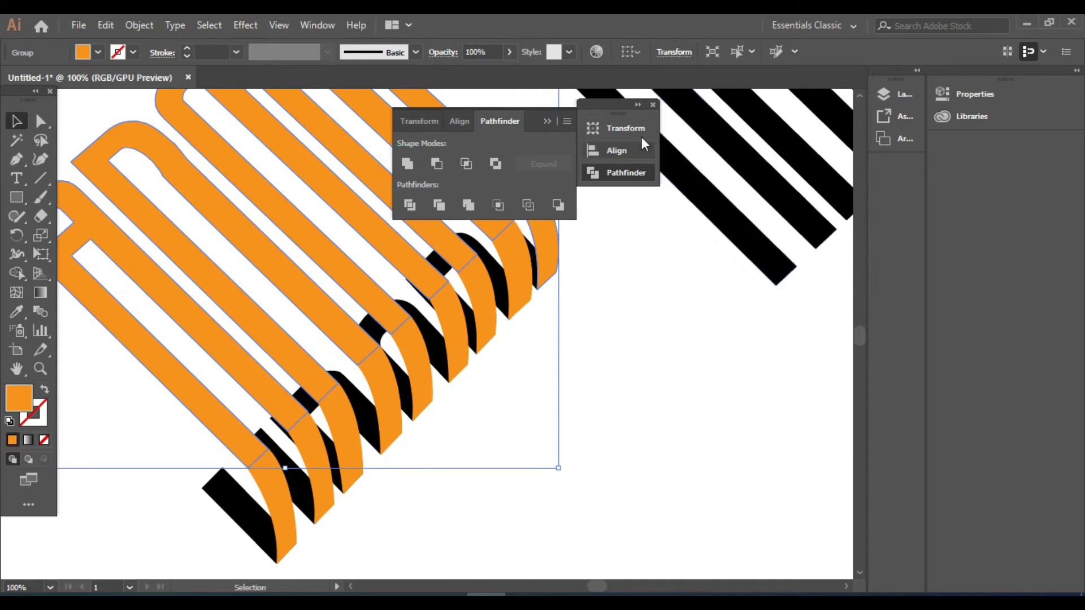
left_click(653, 105)
left_click(603, 358)
Unite the second and third curves, counting from the F, with the orange lettering group
left_click(510, 239)
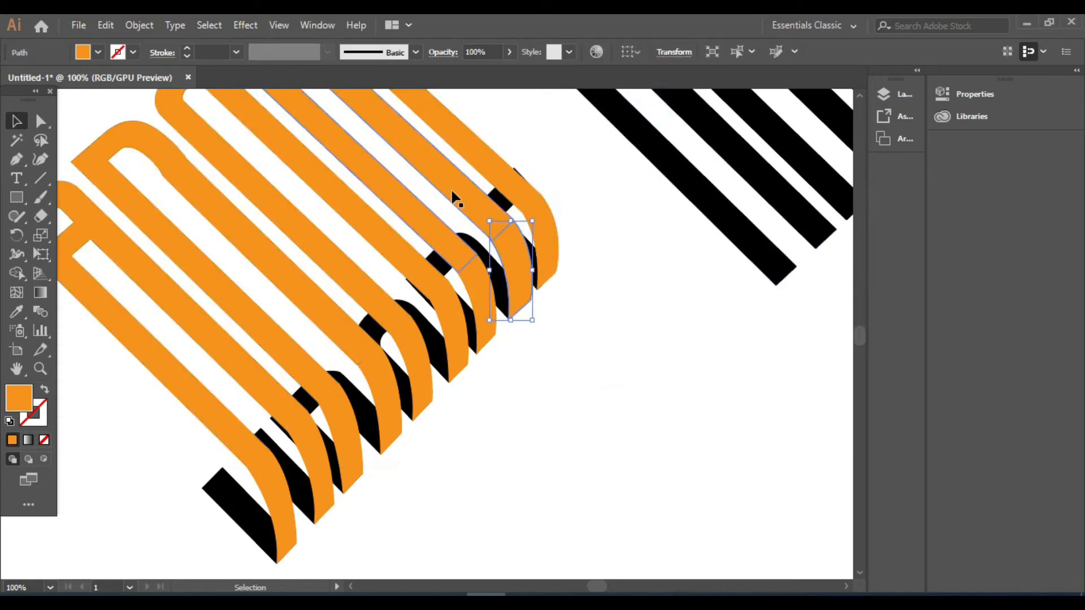
left_click(283, 96, "shift")
left_click(318, 24)
left_click(459, 588)
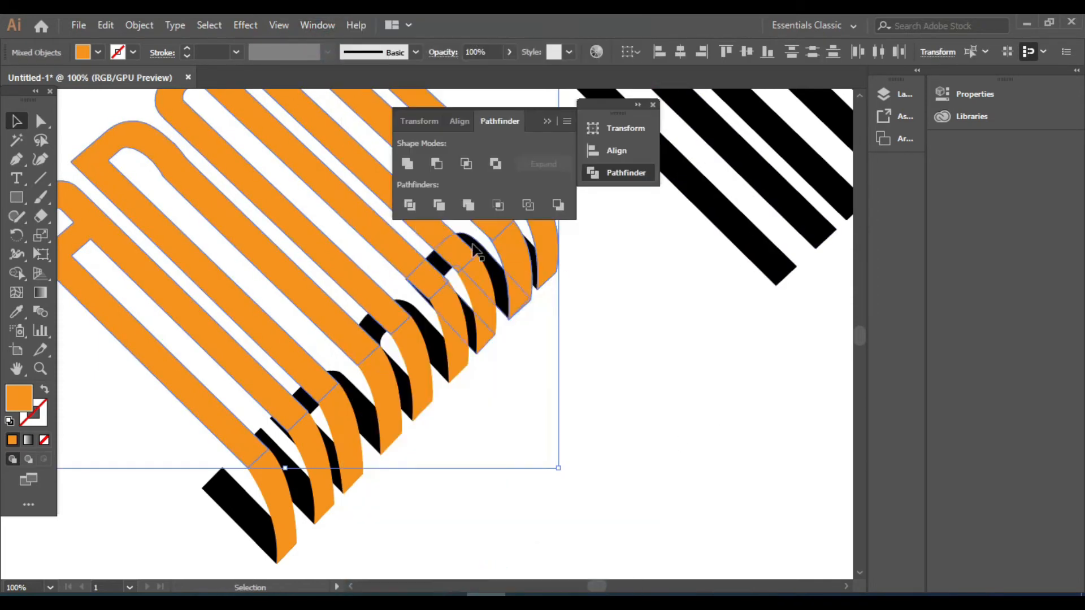
left_click(405, 171)
left_click(477, 306)
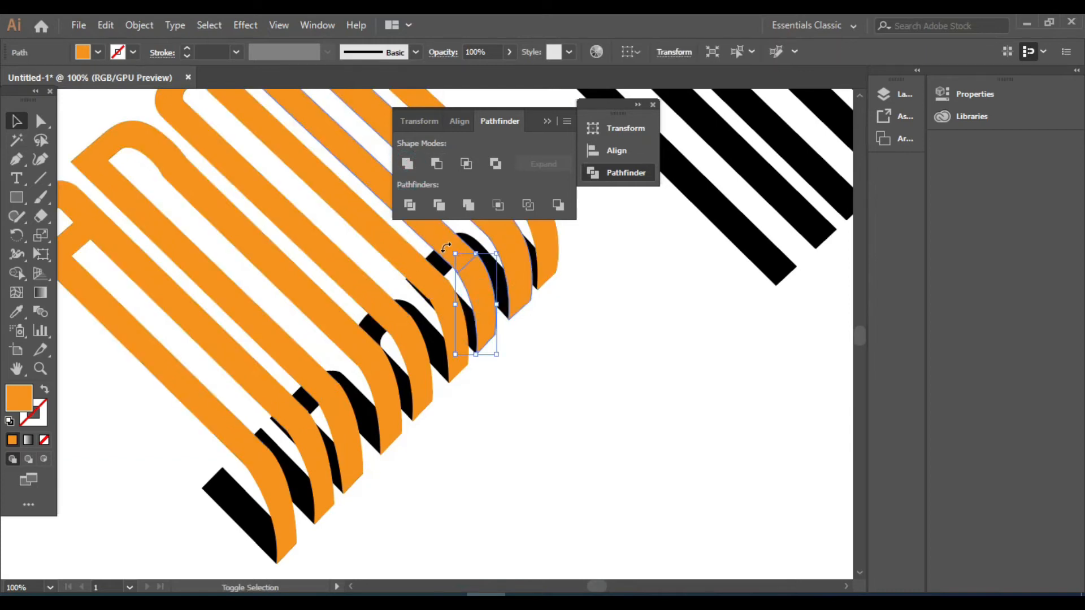
left_click(241, 192, "shift")
left_click(408, 164)
left_click(565, 276)
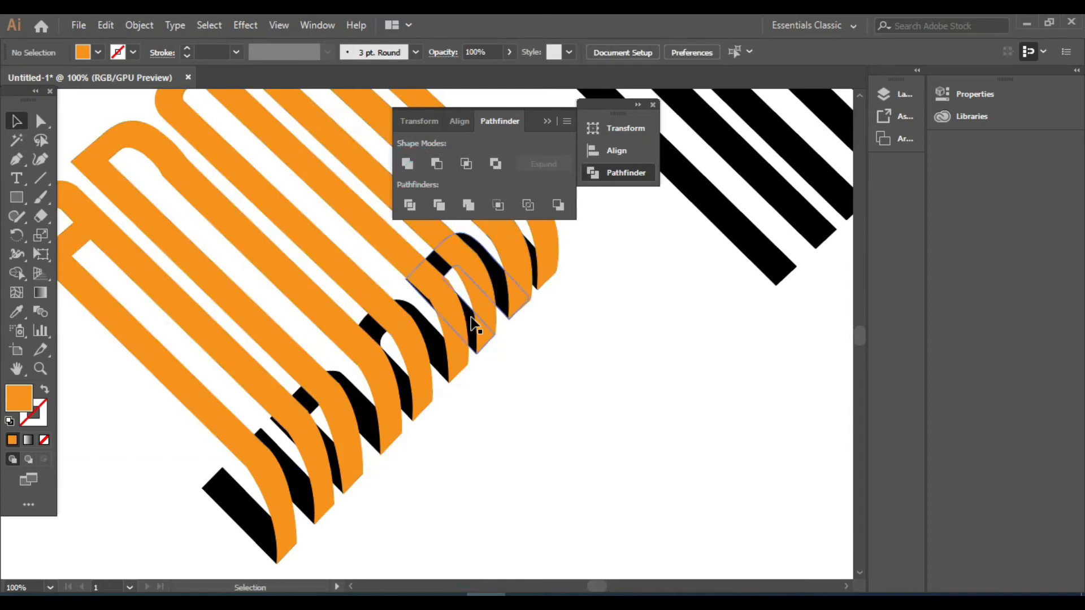
Unite the fourth and fifth curves, counting from the F, with the orange lettering group
left_click(456, 319)
left_click(394, 245, "shift")
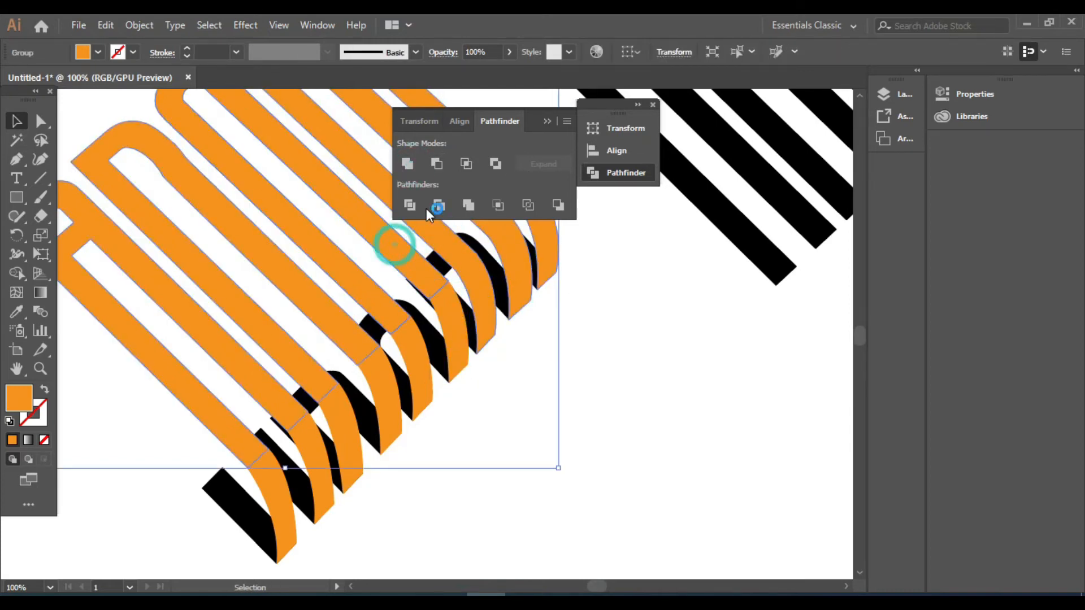
left_click(450, 333)
left_click(412, 265, "shift")
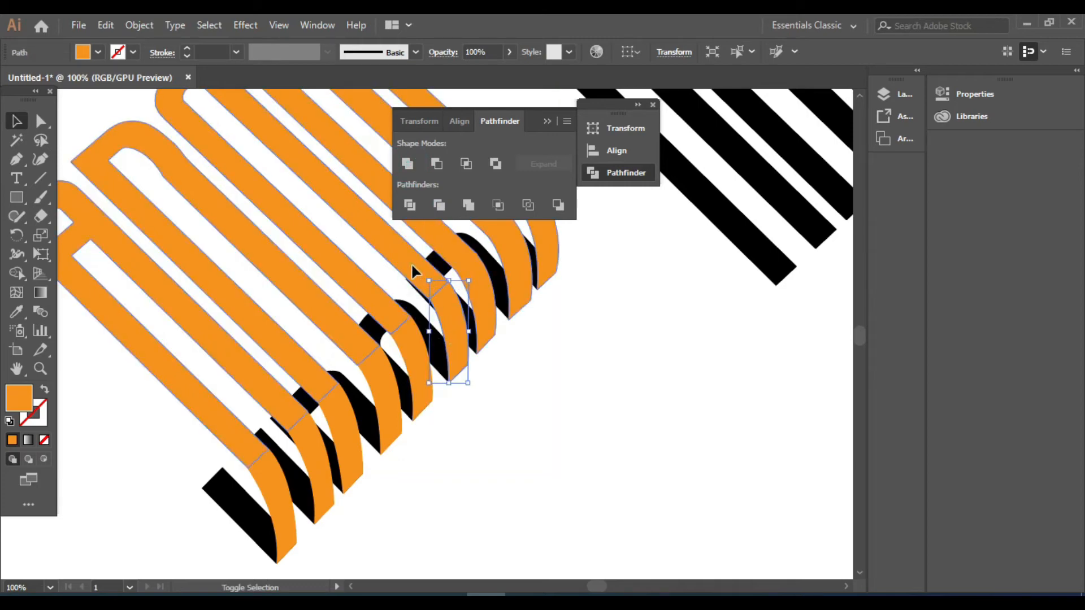
left_click(408, 167)
left_click(429, 377)
left_click(373, 297, "shift")
left_click(407, 164)
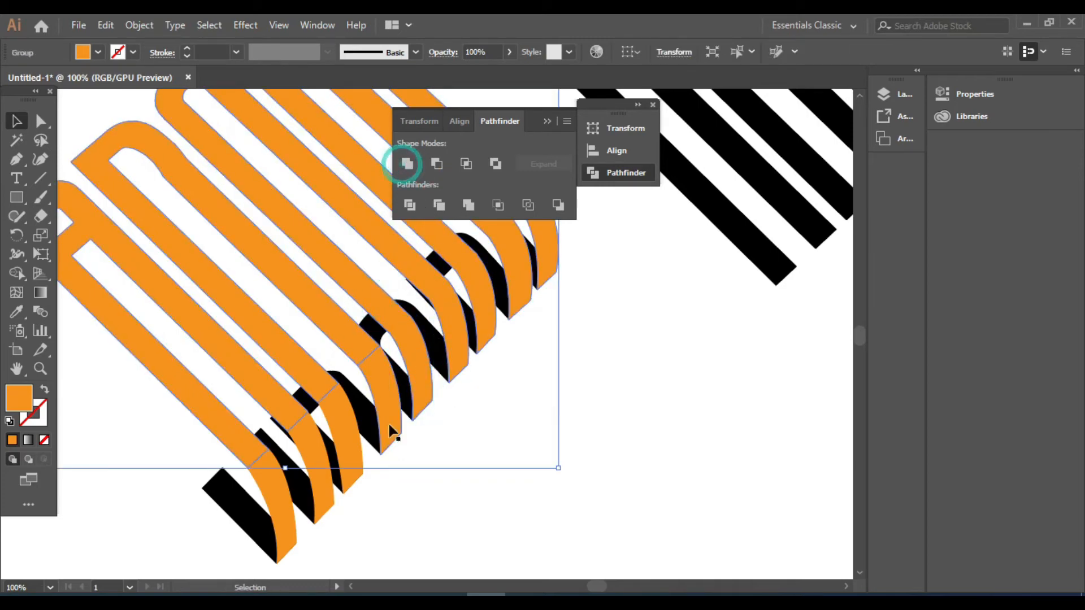
Unite the sixth and seventh curves, counting from the F, with the orange lettering group
left_click(387, 431)
left_click(338, 334, "shift")
left_click(411, 169)
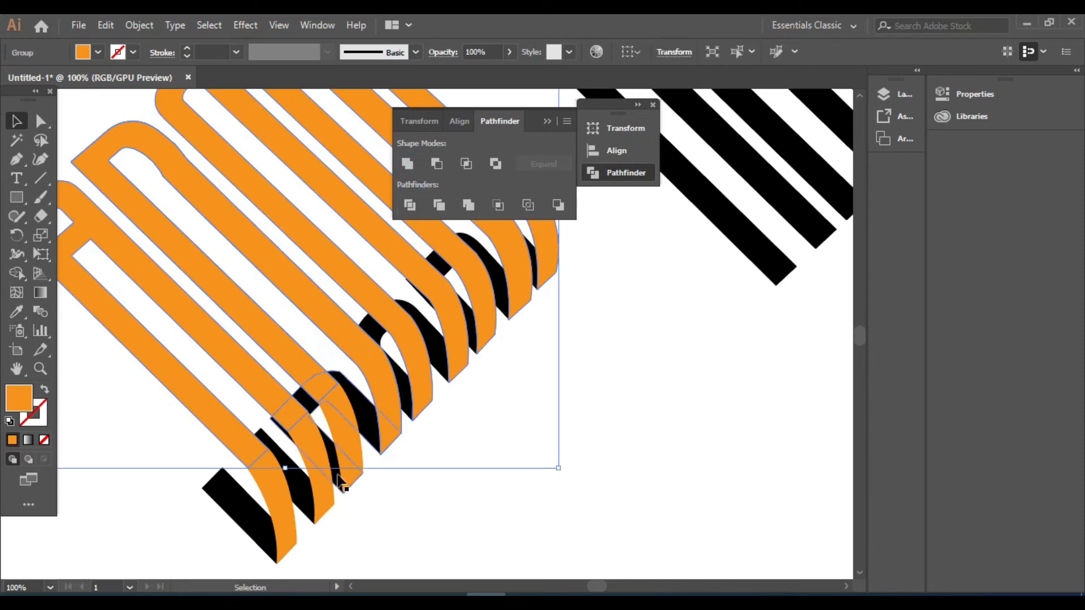
left_click(342, 435)
left_click(312, 379, "shift")
left_click(406, 160)
Unite the eighth and ninth curves, counting from the F, with the orange lettering group and close Pathfinder
left_click(324, 466)
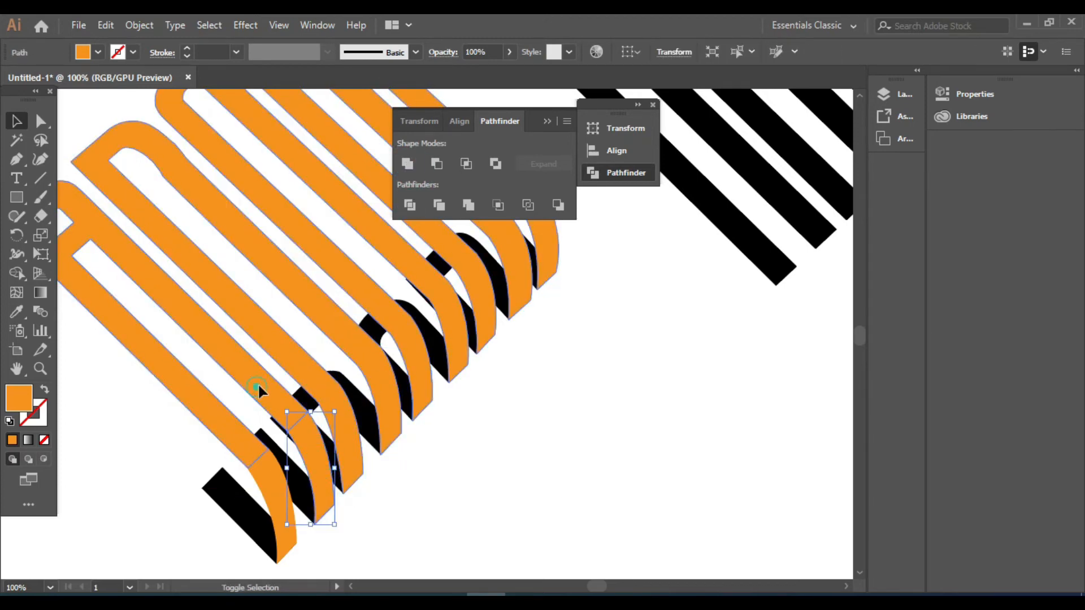
left_click(262, 388, "shift")
left_click(407, 163)
left_click(261, 477)
left_click(216, 424, "shift")
left_click(261, 478)
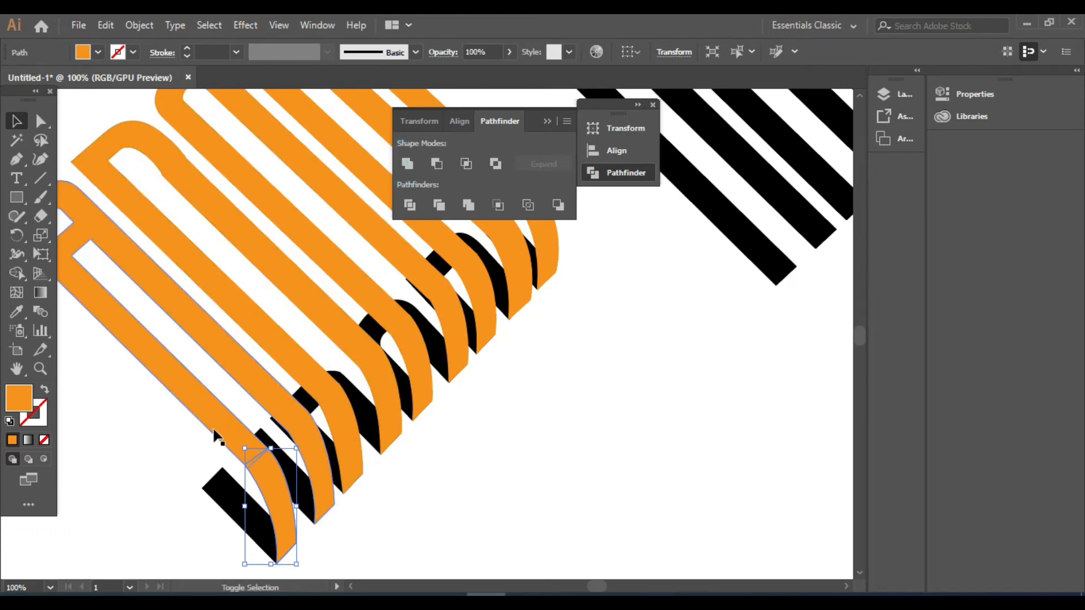
left_click(218, 442, "shift")
left_click(407, 164)
left_click(597, 396)
left_click(652, 104)
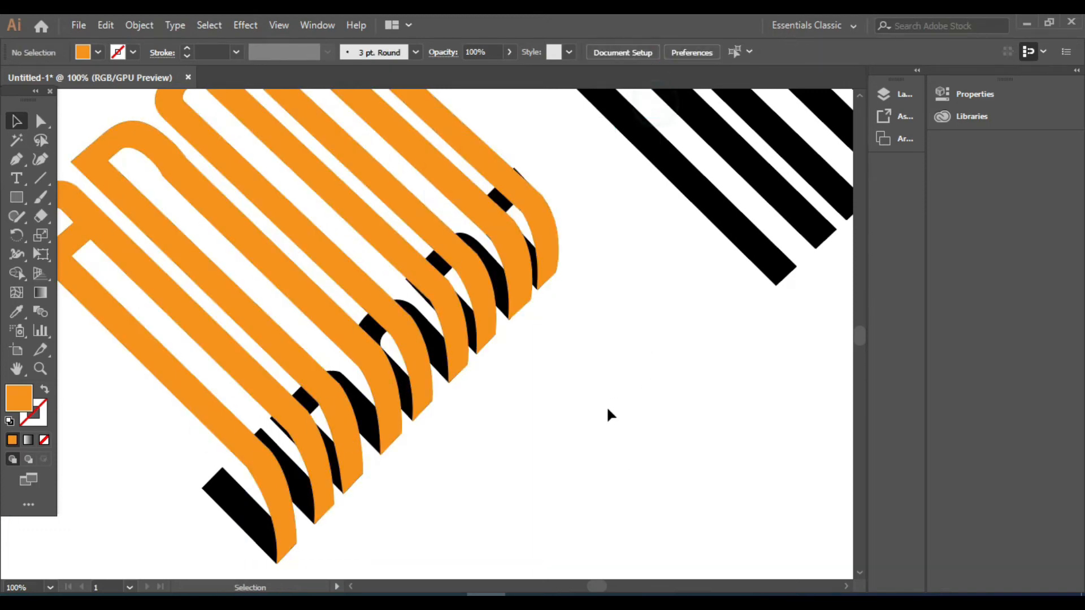
Move the separate black lettering behind the orange lettering, toward the black stem ends, and set its opacity to 71%
scroll(577, 384, "down", 2)
left_click_drag(591, 409, 520, 417)
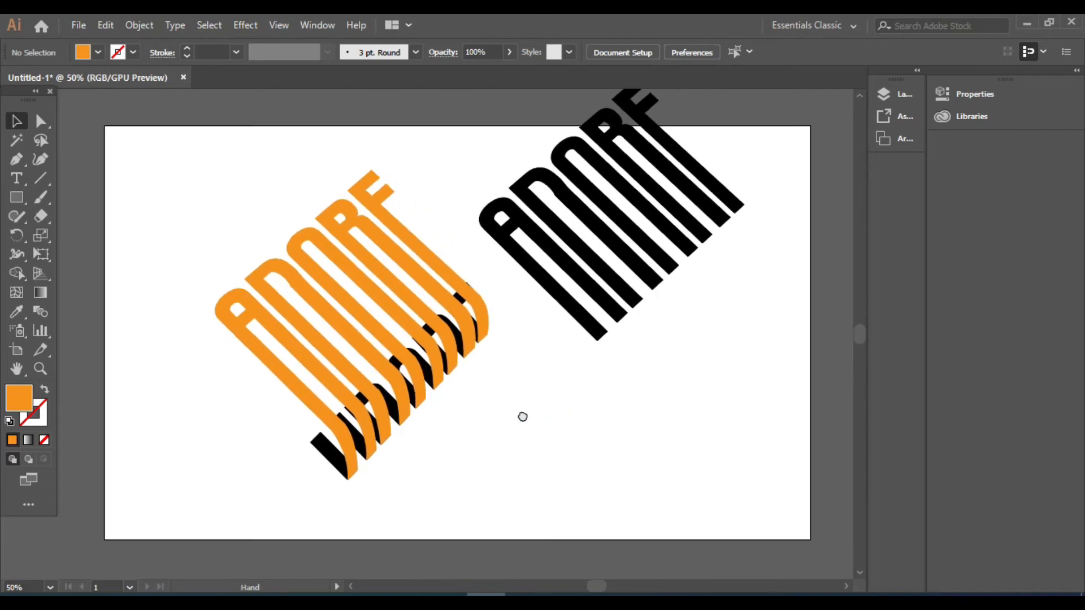
left_click_drag(479, 340, 336, 396)
left_click(509, 52)
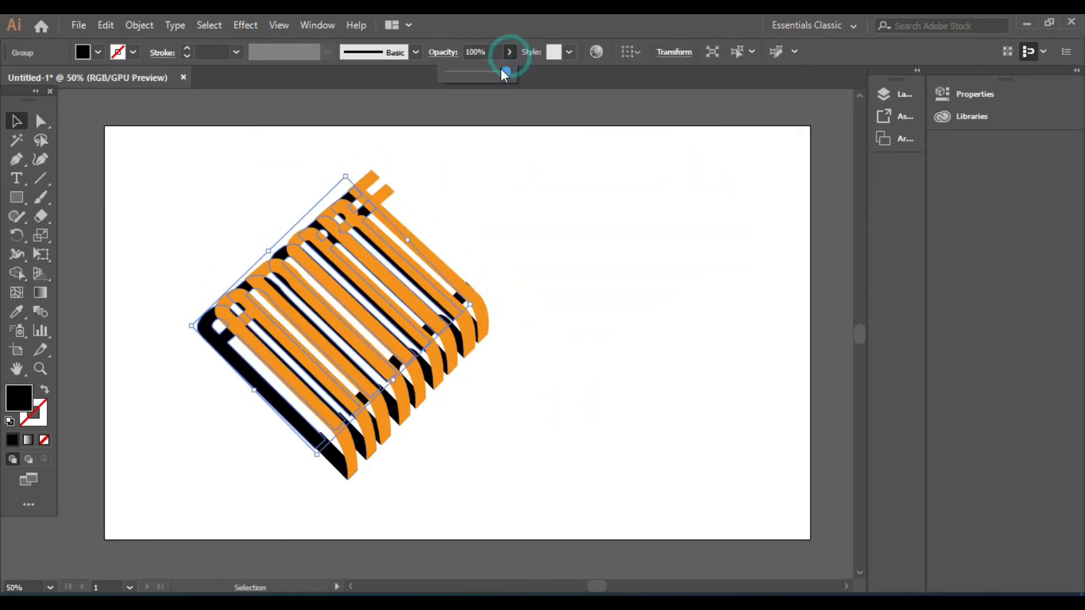
left_click_drag(484, 75, 492, 71)
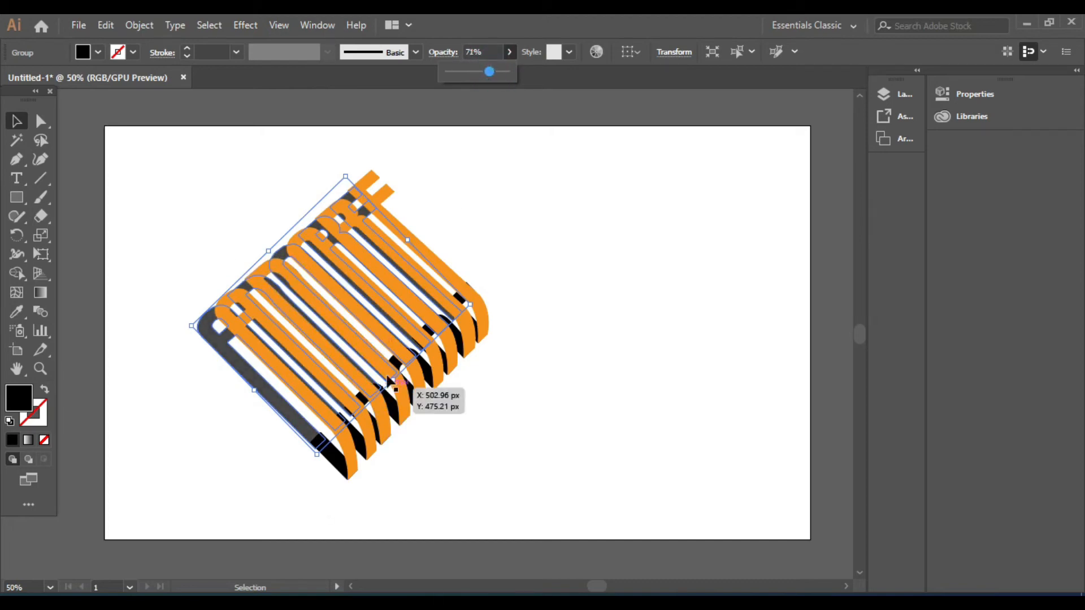
left_click_drag(265, 392, 277, 398)
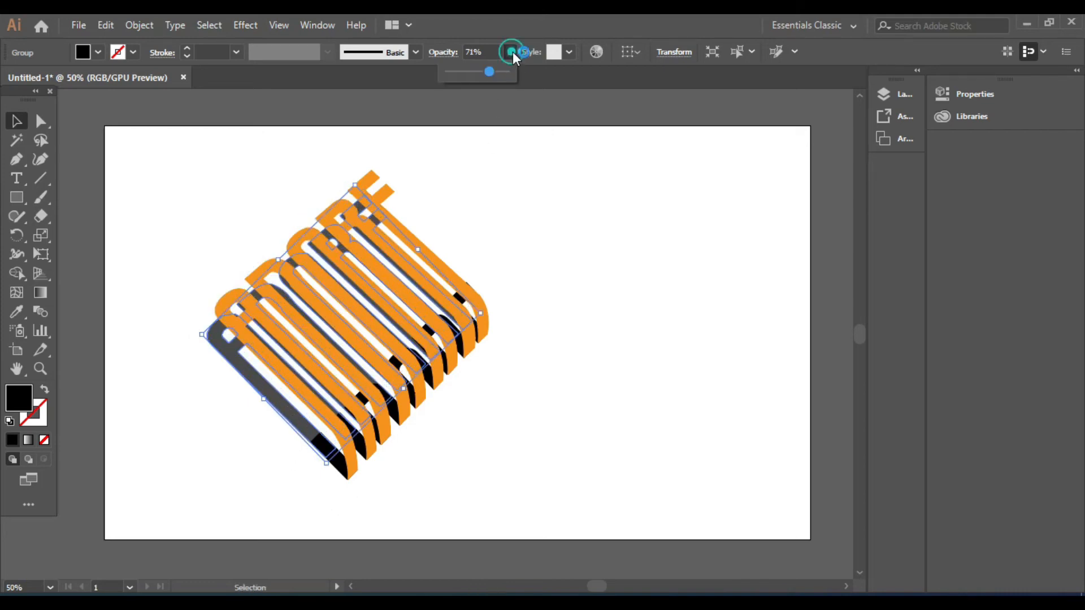
Set the black lettering's opacity to 89% and shift it into line with the black stem ends, nudging it left and up
left_click_drag(489, 71, 501, 71)
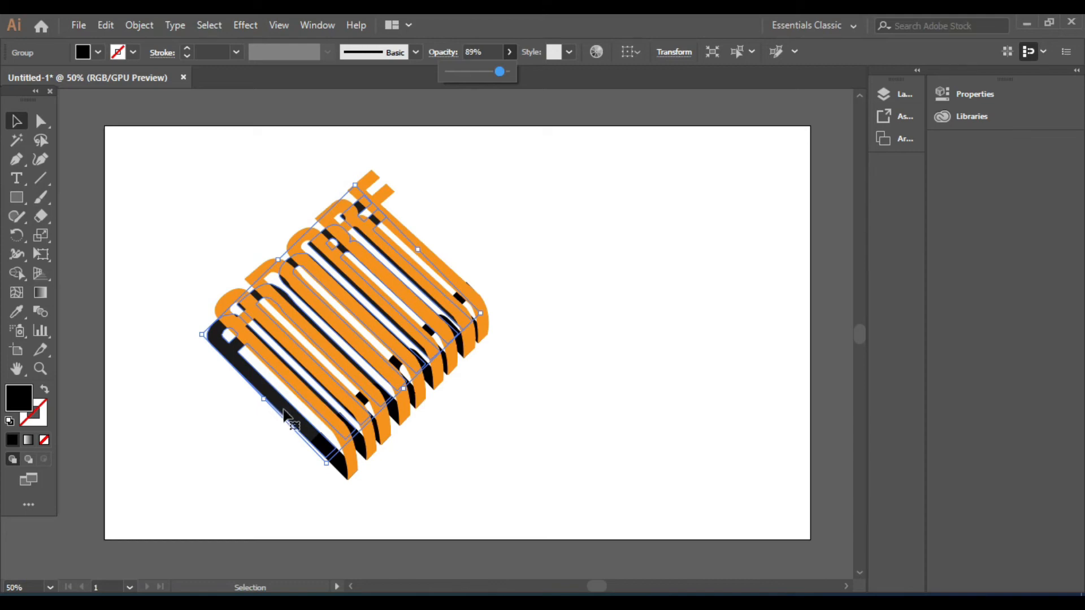
left_click_drag(285, 416, 292, 421)
key("Left")
key("Left")
key("Left")
key("Left")
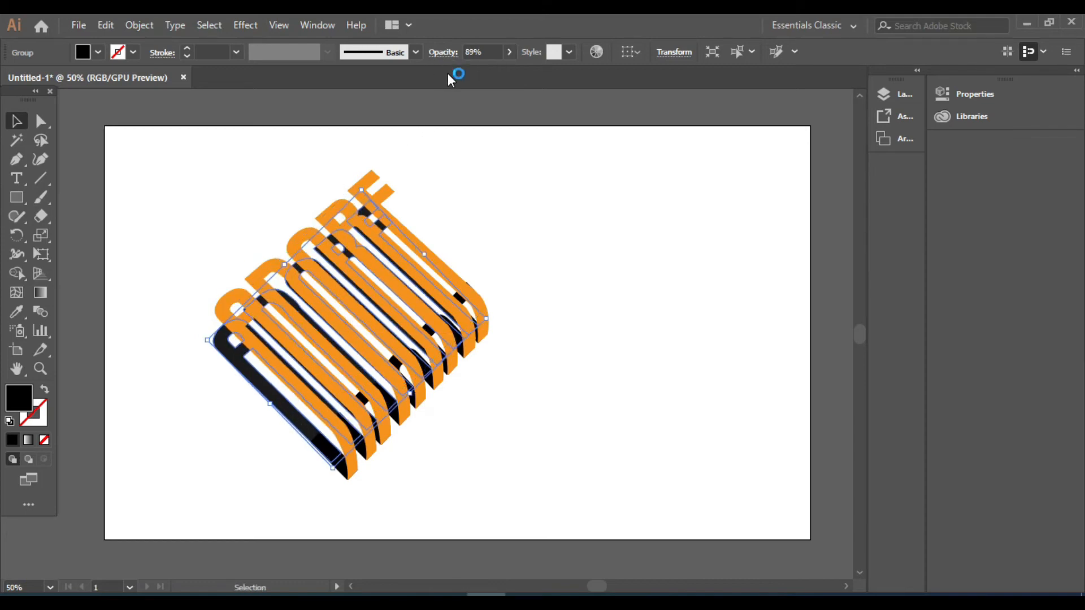
key("Up")
key("Up")
key("Up")
key("Up")
Fine-tune the opacity of the black lettering behind the orange letters to a dark grey
left_click(504, 59)
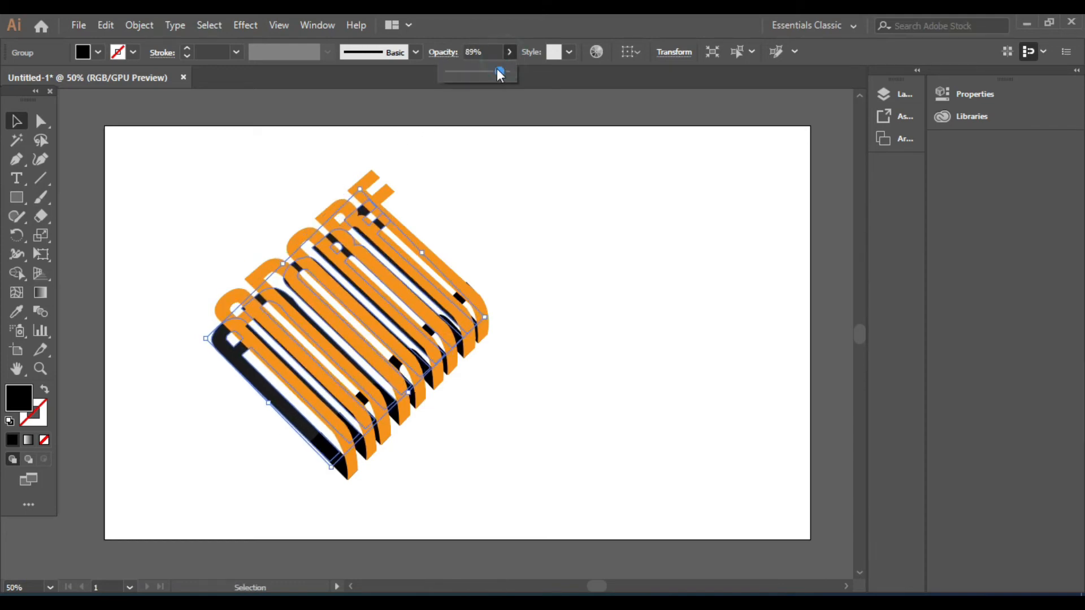
left_click(565, 223)
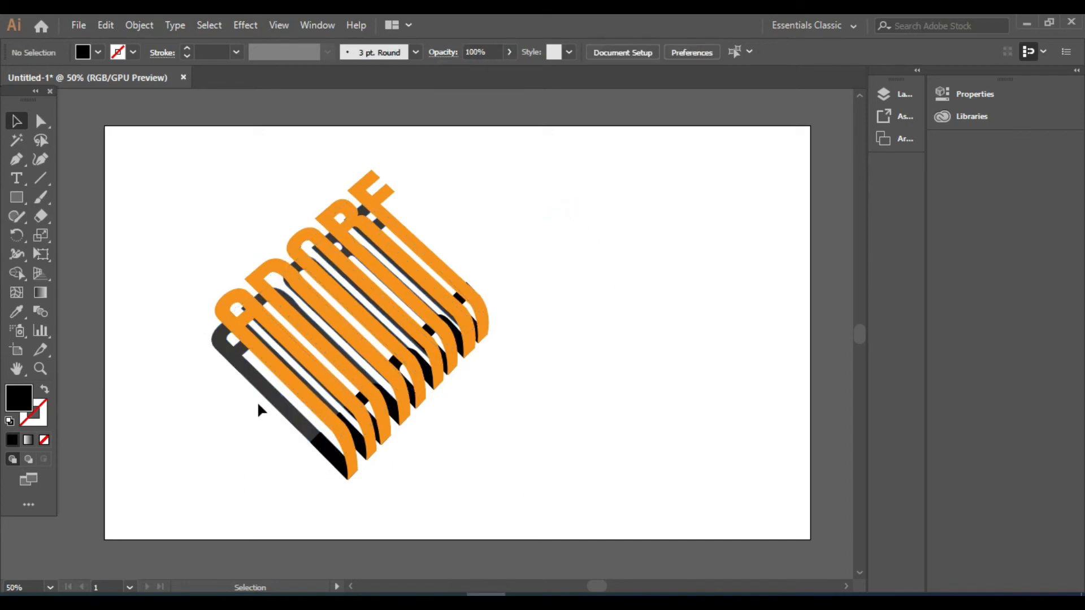
left_click(270, 390)
left_click(509, 51)
left_click_drag(492, 71, 503, 72)
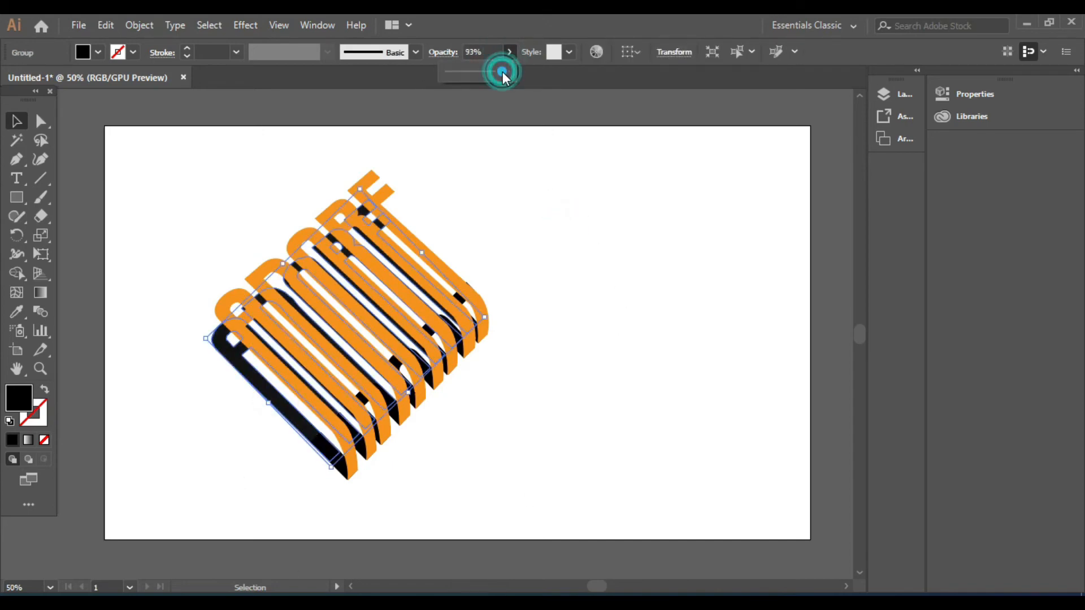
left_click(541, 211)
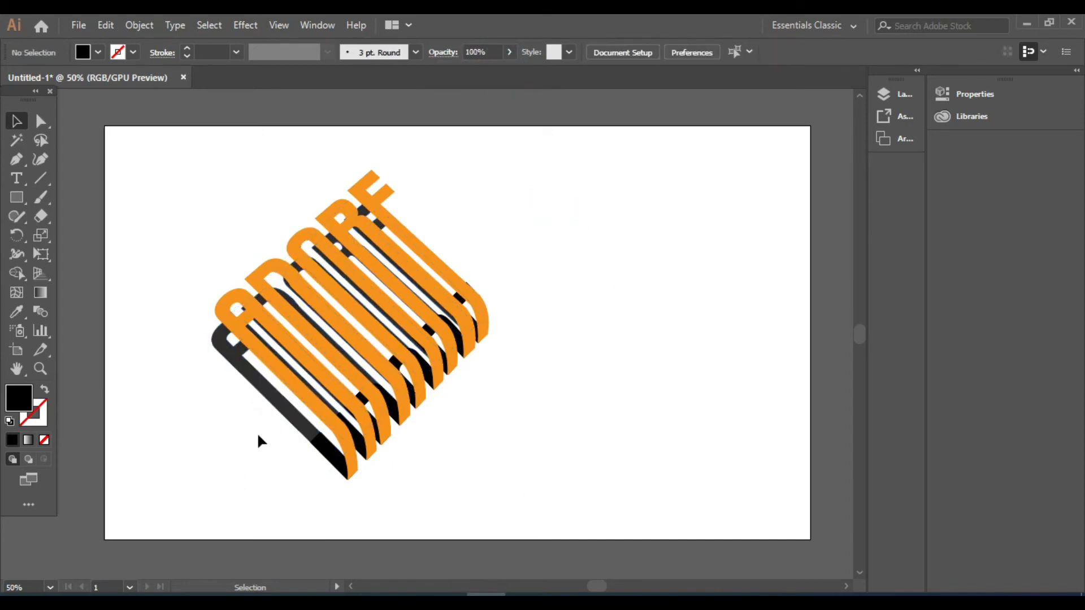
Apply a white-to-black linear gradient fill to the front orange lettering group
scroll(257, 432, "up", 1)
left_click(452, 332)
left_click(317, 24)
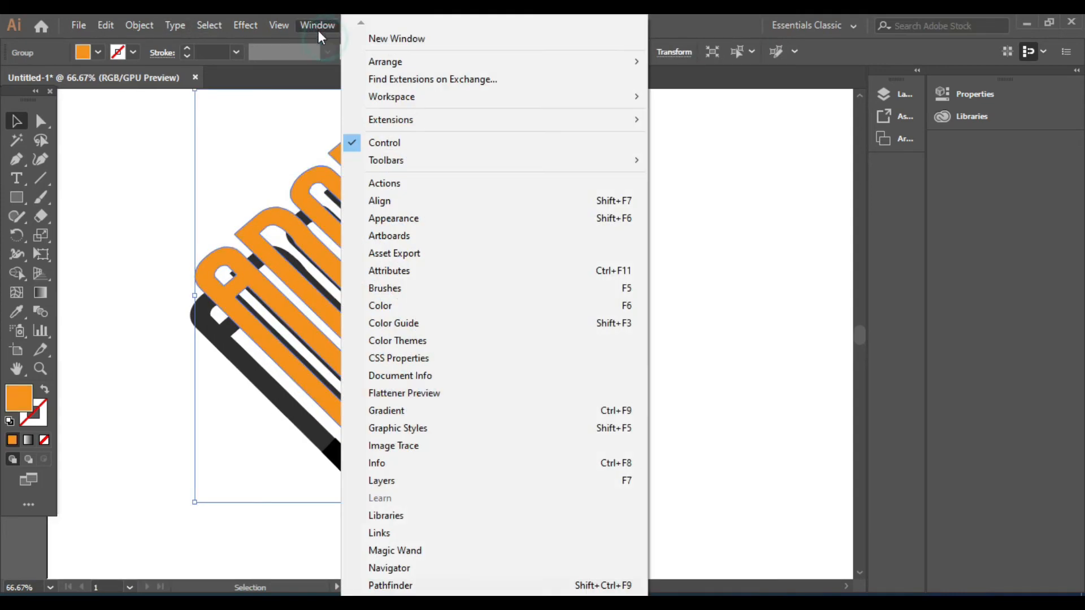
left_click(396, 410)
left_click(662, 250)
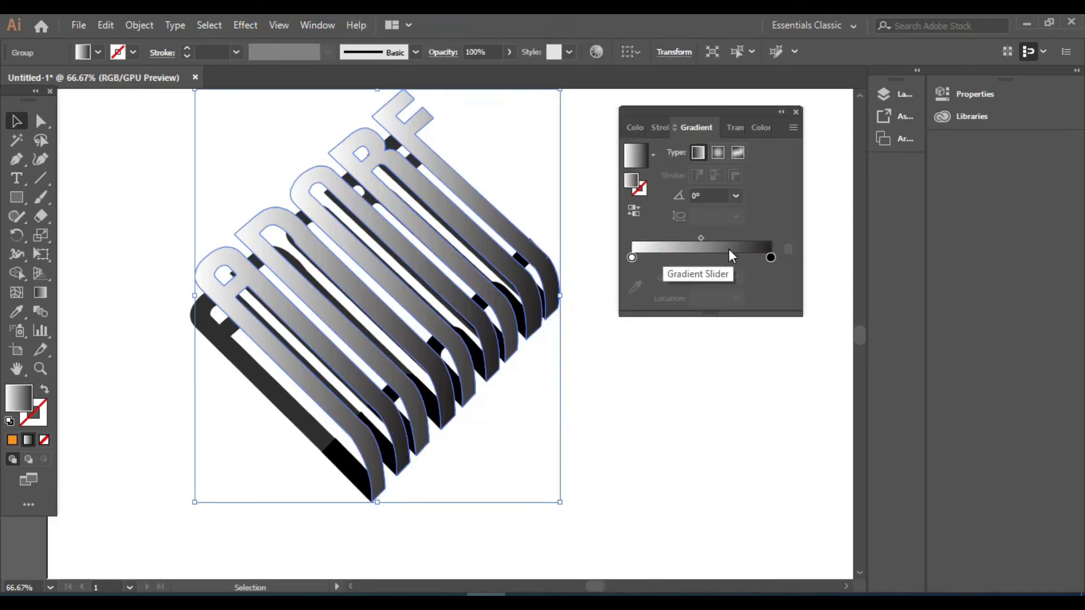
Recolor the white start stop of the lettering's gradient with the light orange swatch
left_click(631, 258)
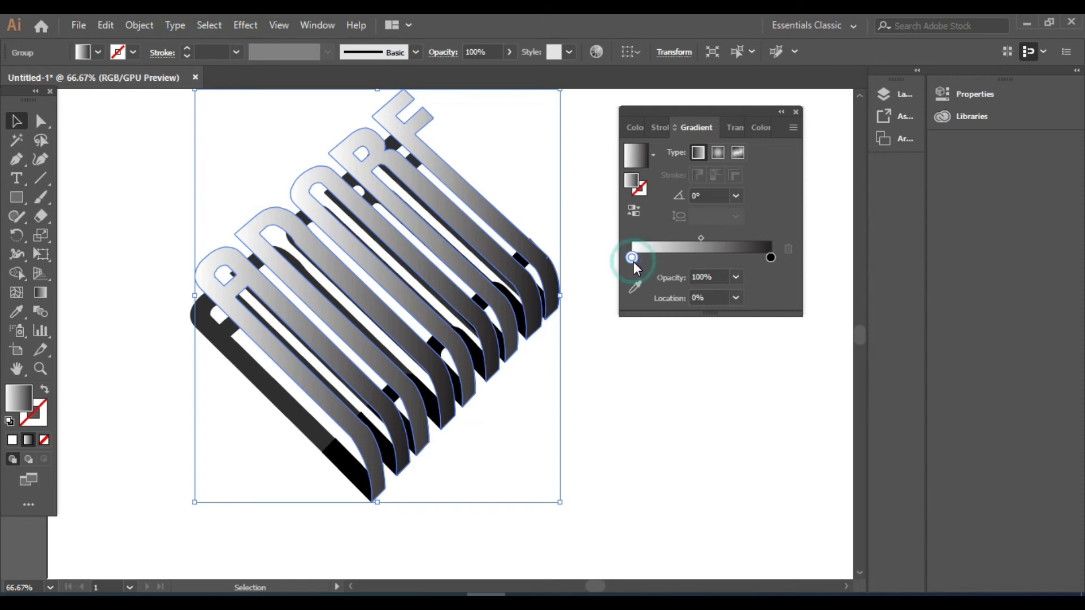
left_click(635, 287)
left_click_drag(631, 258, 634, 257)
double_click(634, 257)
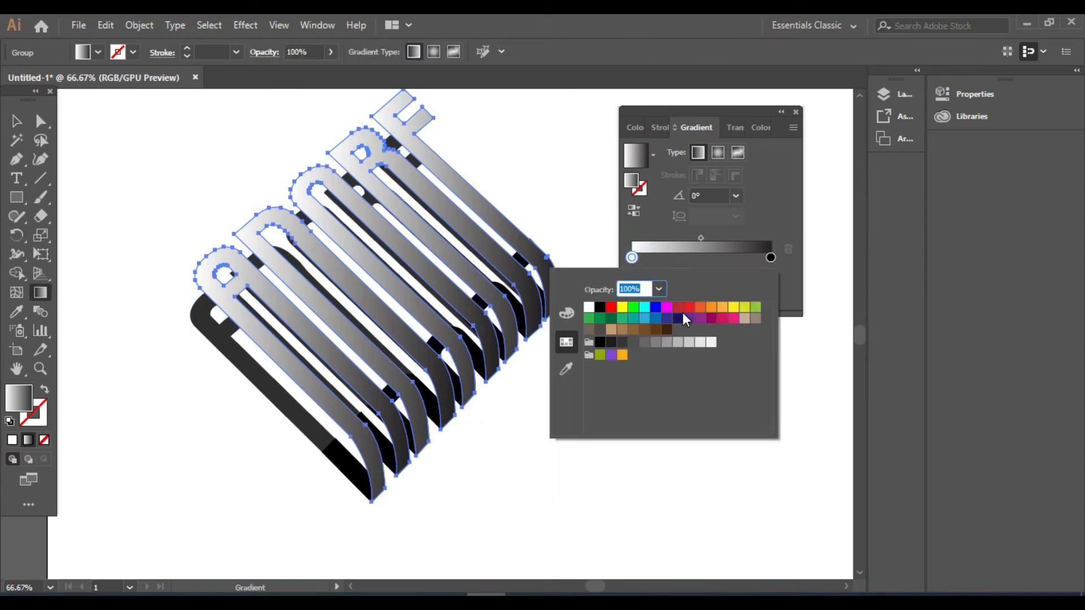
left_click(712, 308)
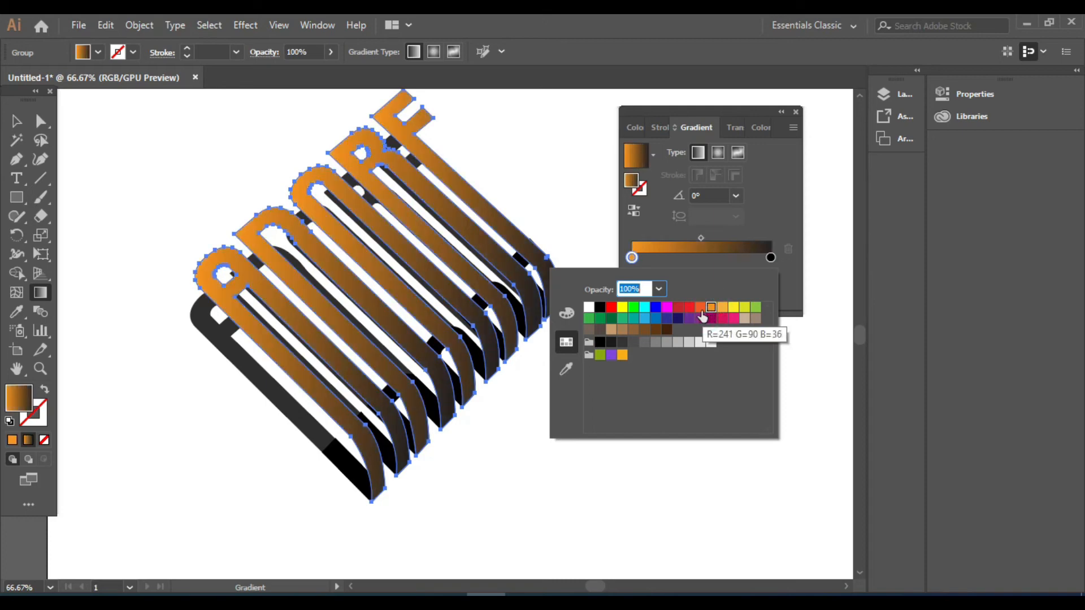
left_click(701, 308)
left_click(712, 308)
Move the gradient midpoint to 71.79% and redraw the gradient diagonally along the letter stems
left_click(701, 238)
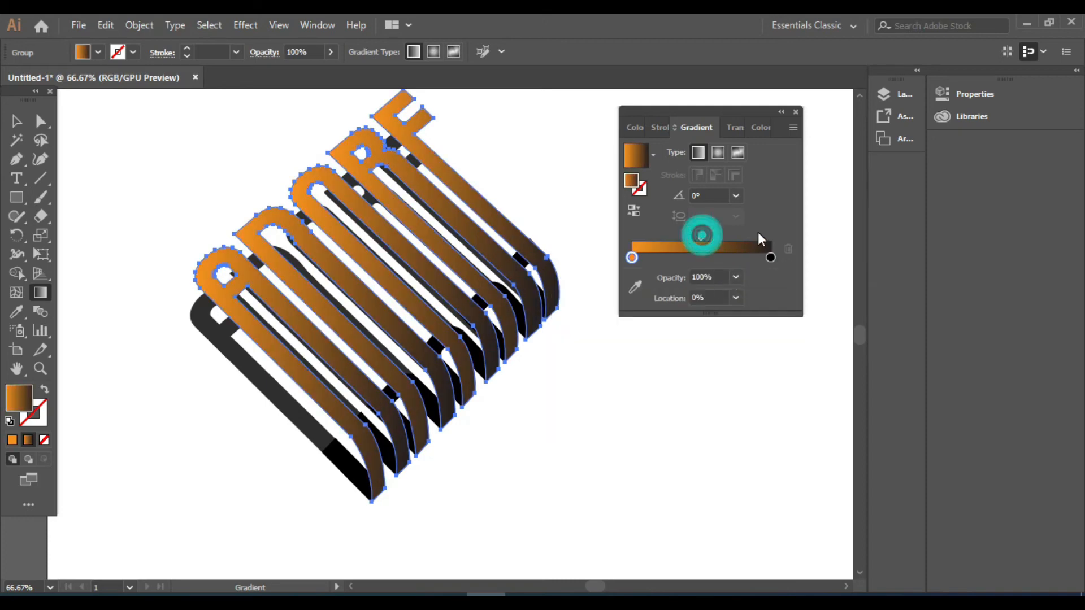
left_click_drag(703, 239, 733, 238)
left_click_drag(531, 407, 472, 350)
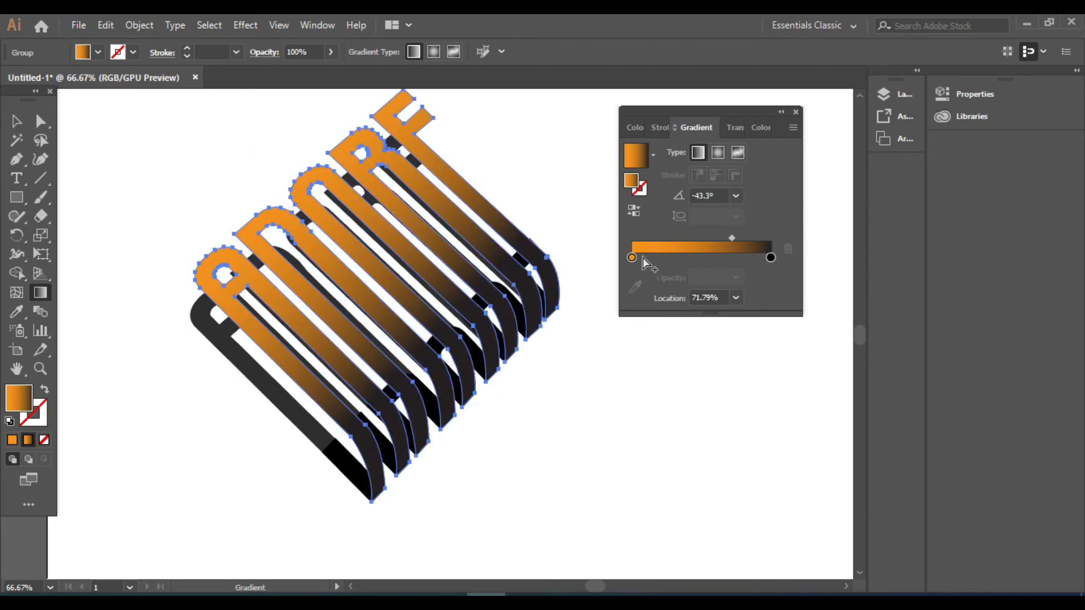
left_click_drag(514, 429, 282, 165)
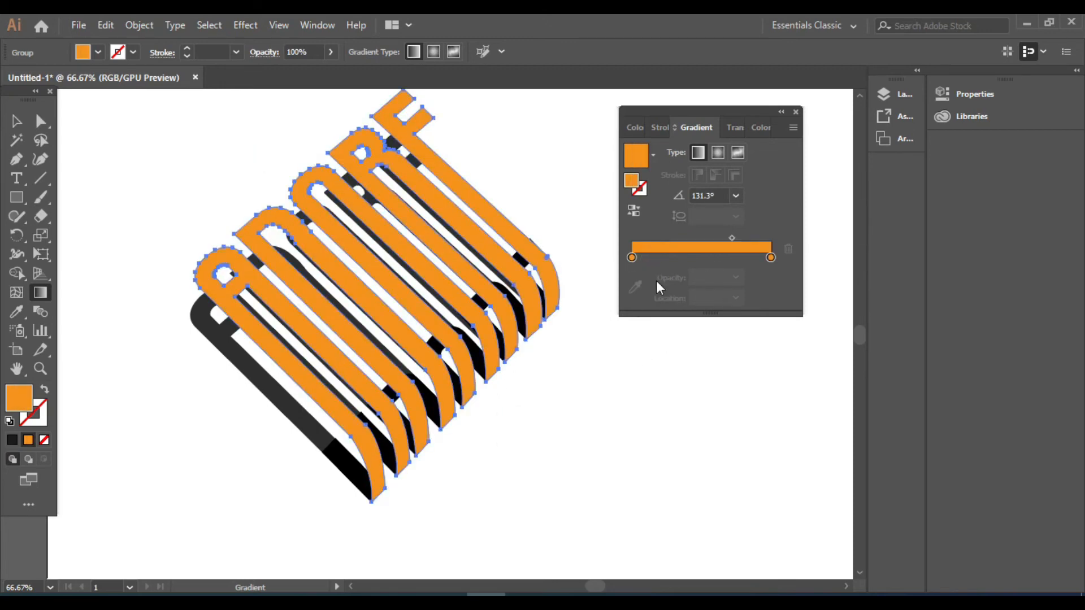
Set the gradient's end stop to red-orange (R=241 G=90 B=36) and redraw the gradient diagonally across the lettering
double_click(770, 257)
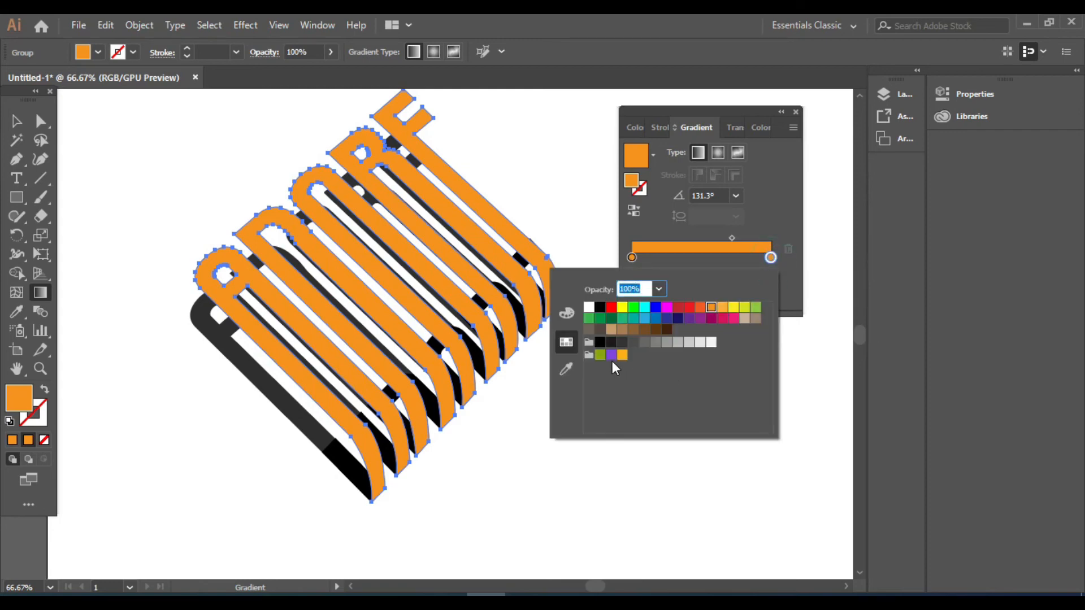
left_click(700, 308)
left_click(255, 165)
left_click_drag(230, 140, 383, 253)
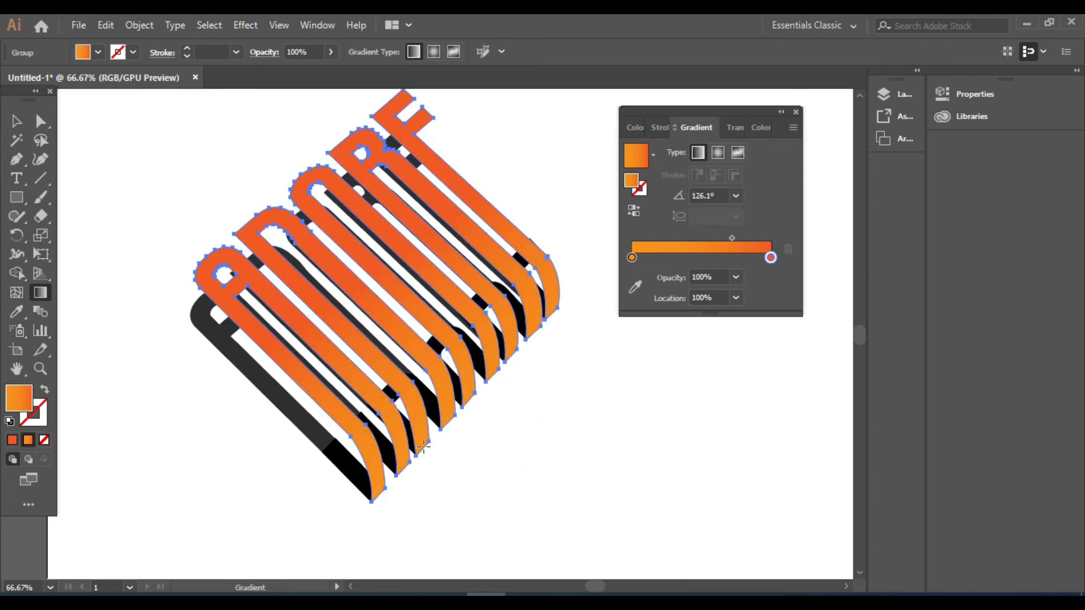
Try the gradient in several directions across the lettering, finishing at an angle of 126°
left_click_drag(516, 467, 217, 210)
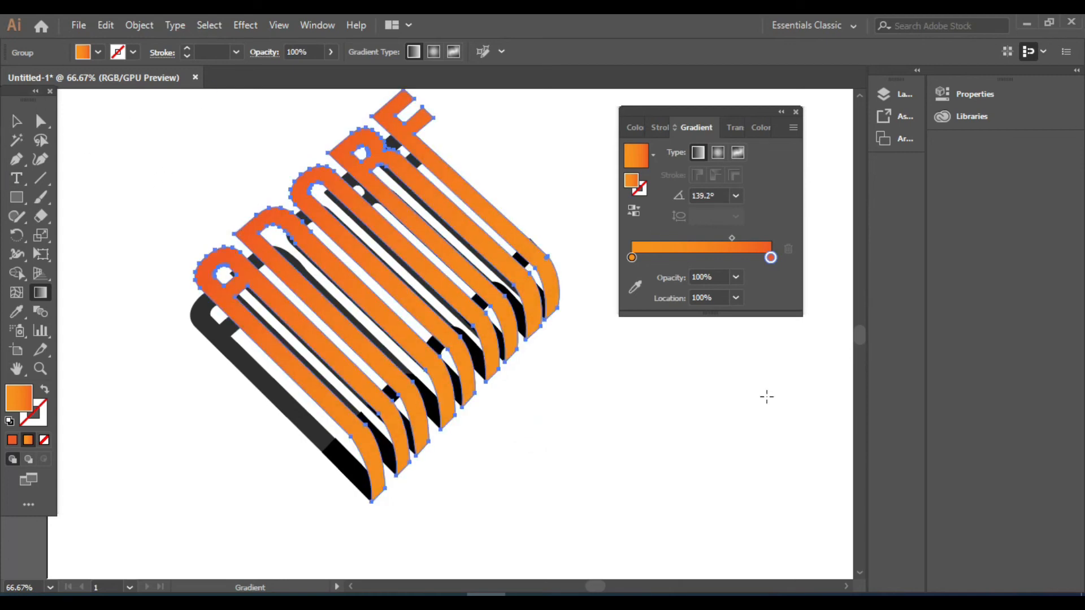
left_click_drag(586, 242, 282, 390)
left_click_drag(565, 218, 412, 277)
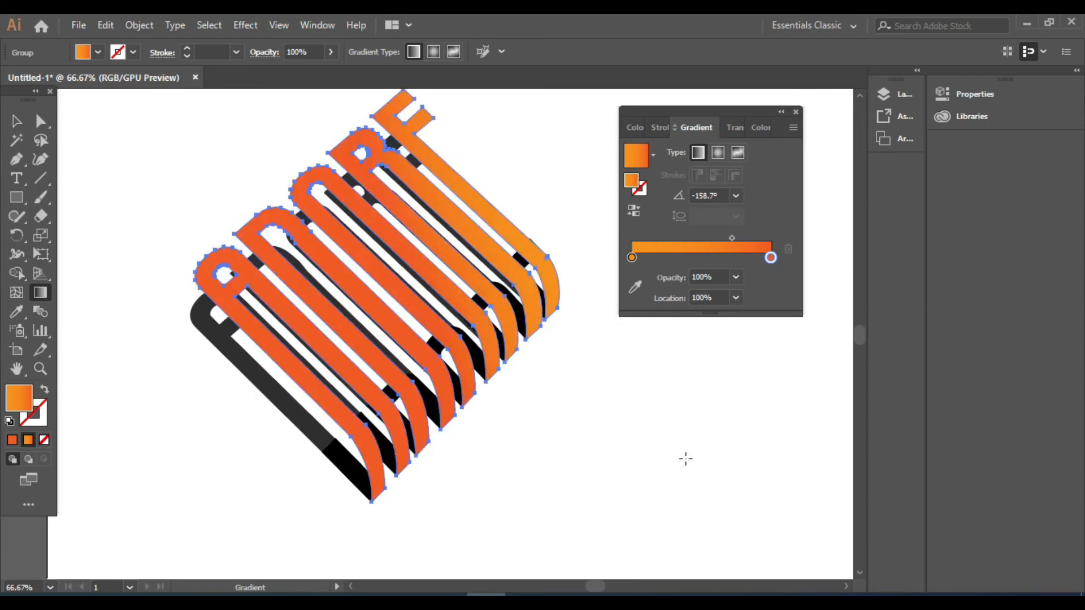
left_click_drag(571, 537, 388, 227)
Change the gradient's start stop to yellow-orange F7BE1E by raising its green value to 190
double_click(632, 257)
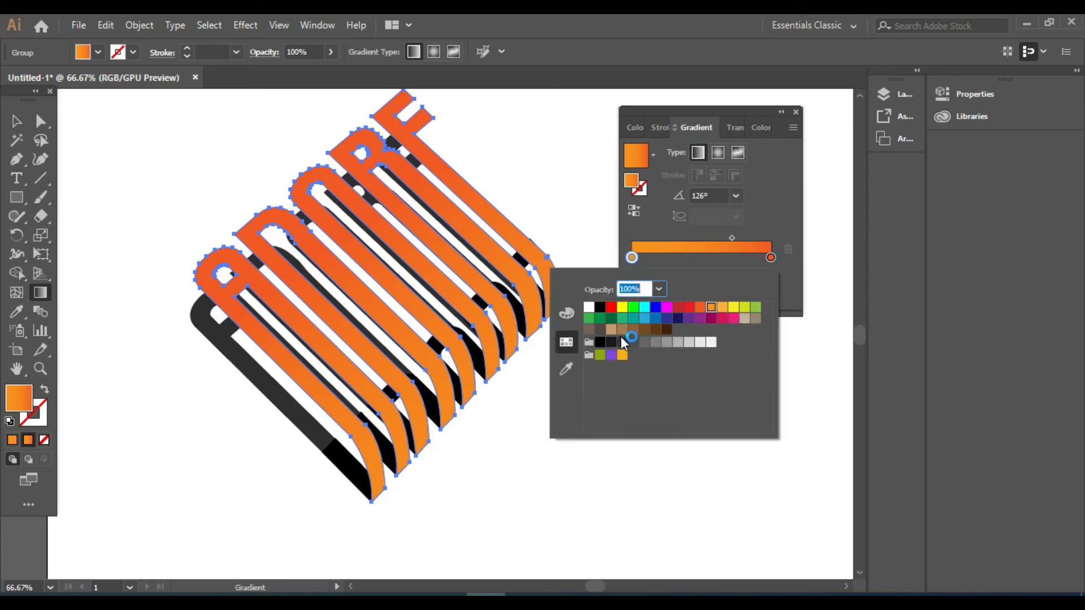
left_click(567, 317)
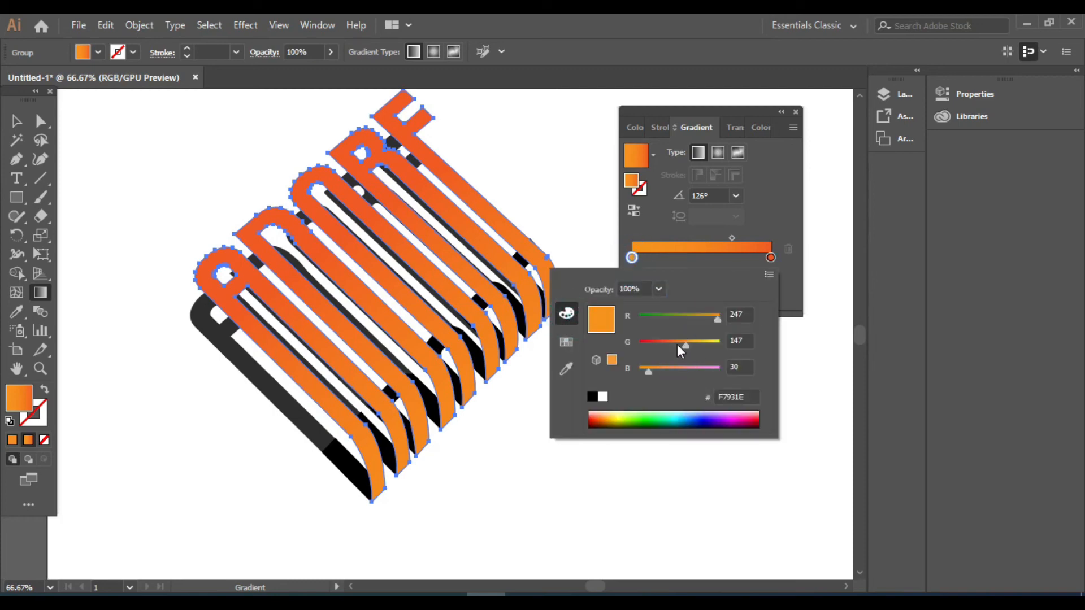
left_click_drag(686, 349, 700, 344)
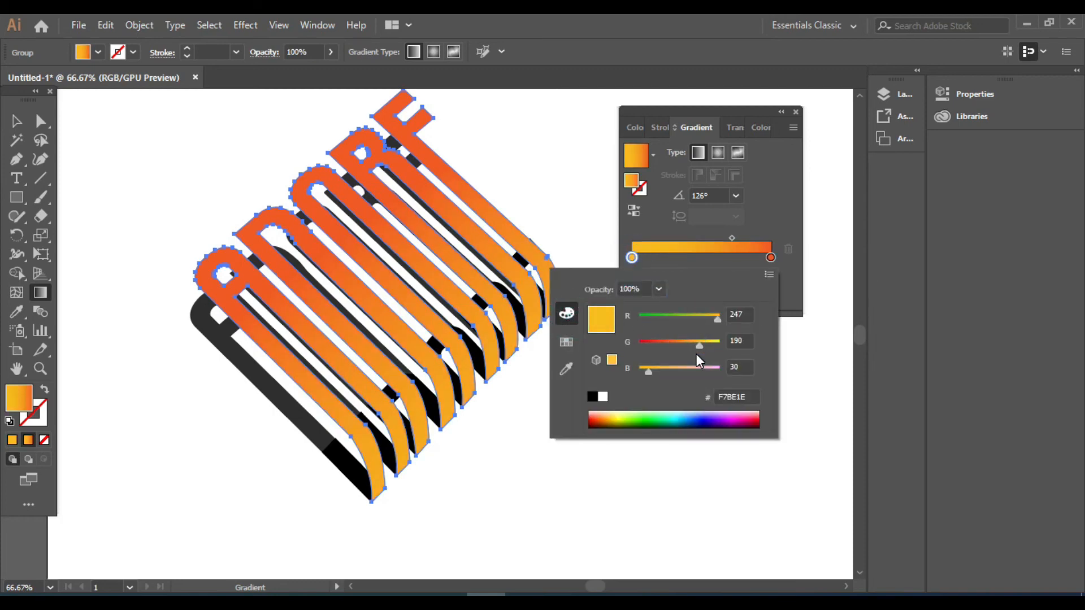
Redraw the gradient along the stems, from yellow-orange folded ends to red-orange letter tops, and close the Gradient settings
left_click_drag(510, 414, 290, 145)
left_click_drag(291, 145, 519, 440)
left_click_drag(569, 473, 400, 246)
left_click_drag(540, 511, 351, 286)
left_click(793, 113)
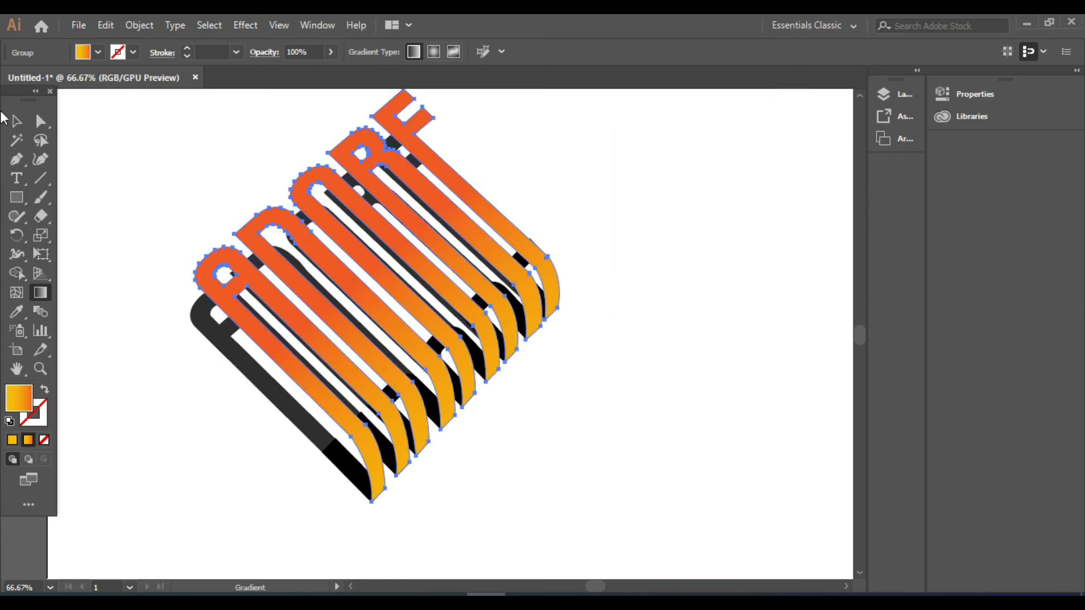
Draw a rectangle covering the whole artboard, fill it with dark blue and place it behind the lettering
key("v")
left_click(655, 294)
key("ctrl+0")
key("d")
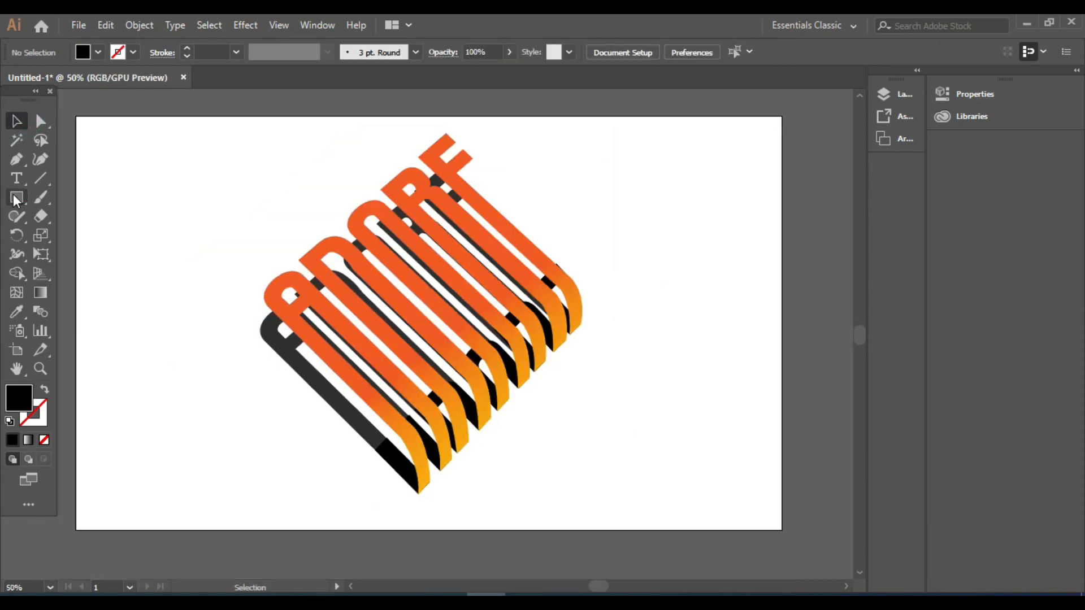
left_click_drag(16, 197, 68, 194)
left_click_drag(75, 119, 782, 529)
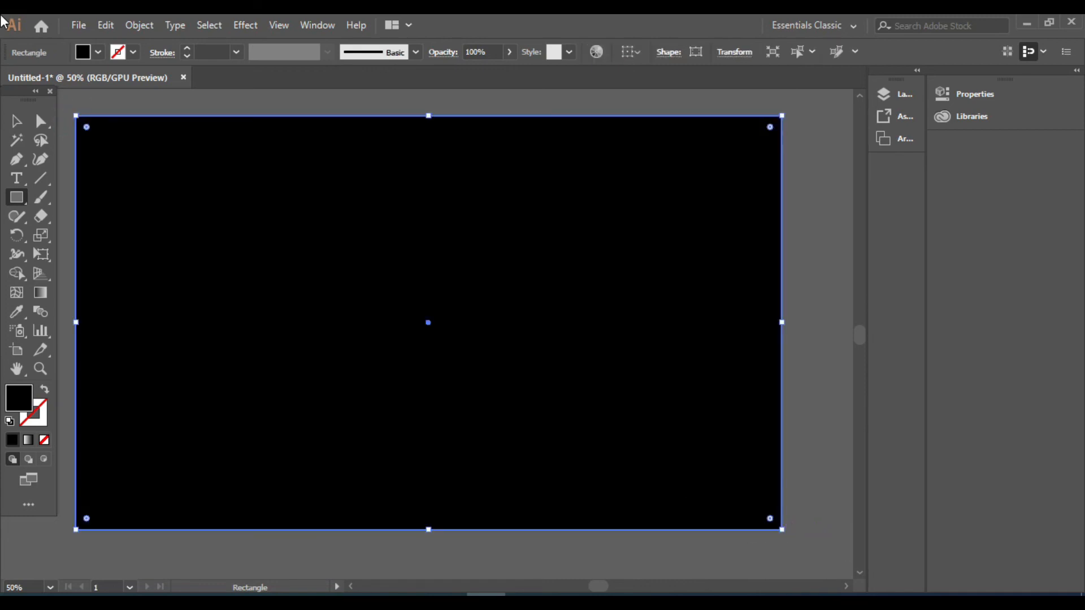
left_click(98, 52)
left_click(74, 91)
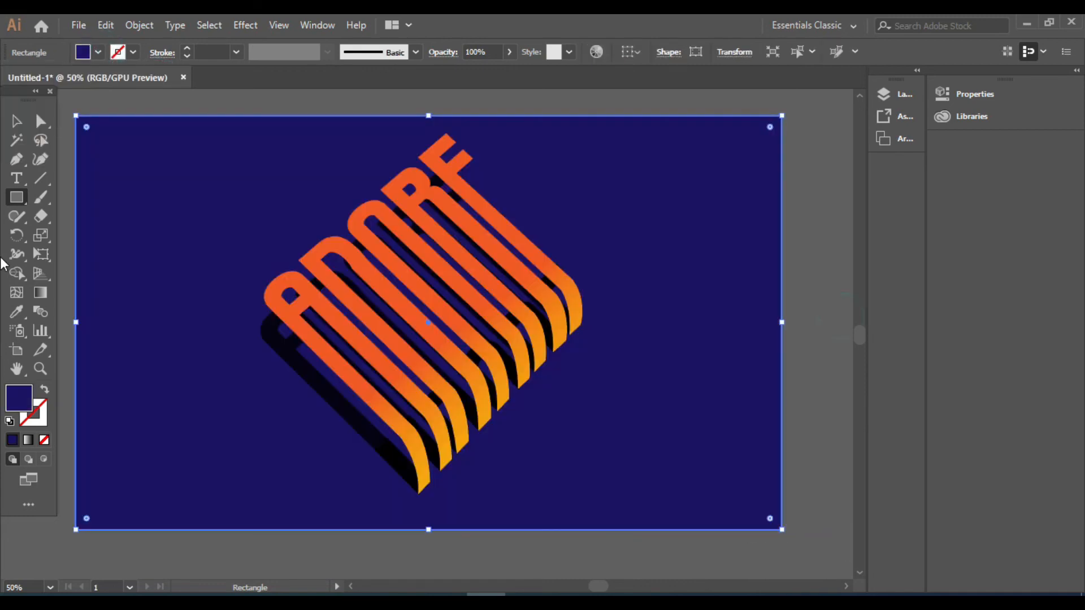
left_click(17, 121)
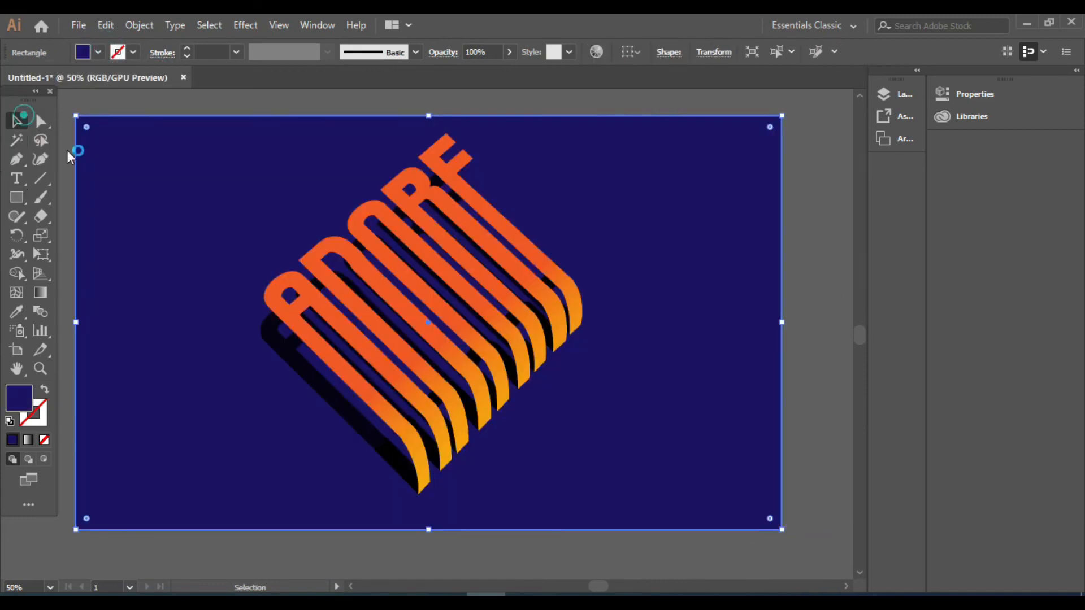
Shift the black lettering behind the front letters slightly up and left, into line with the black stem ends
left_click_drag(346, 399, 340, 394)
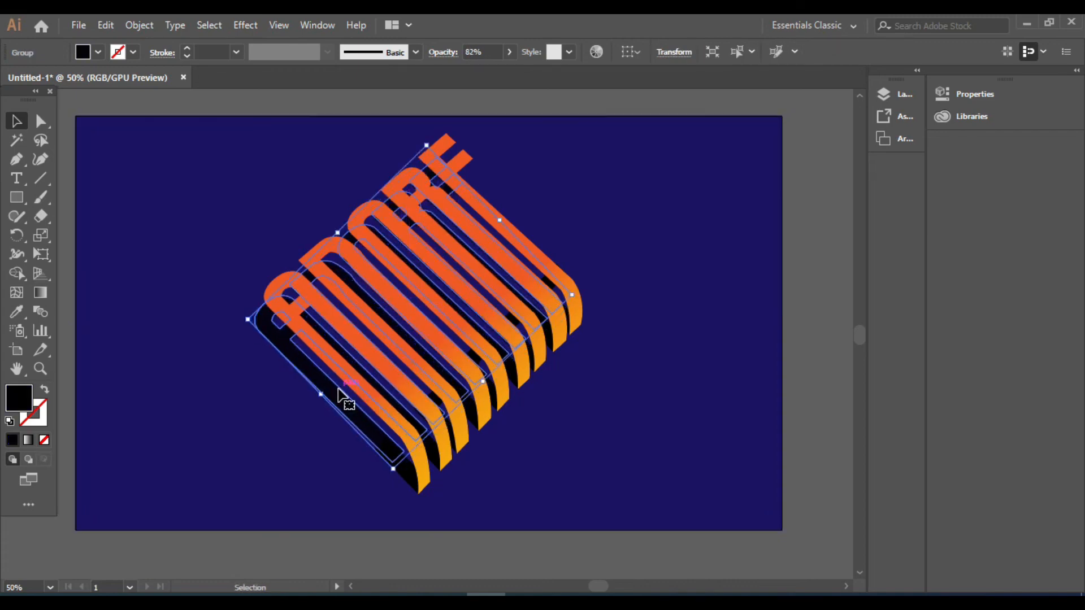
key("Left")
key("Left")
key("Left")
key("Left")
key("Left")
key("Left")
key("Left")
key("Left")
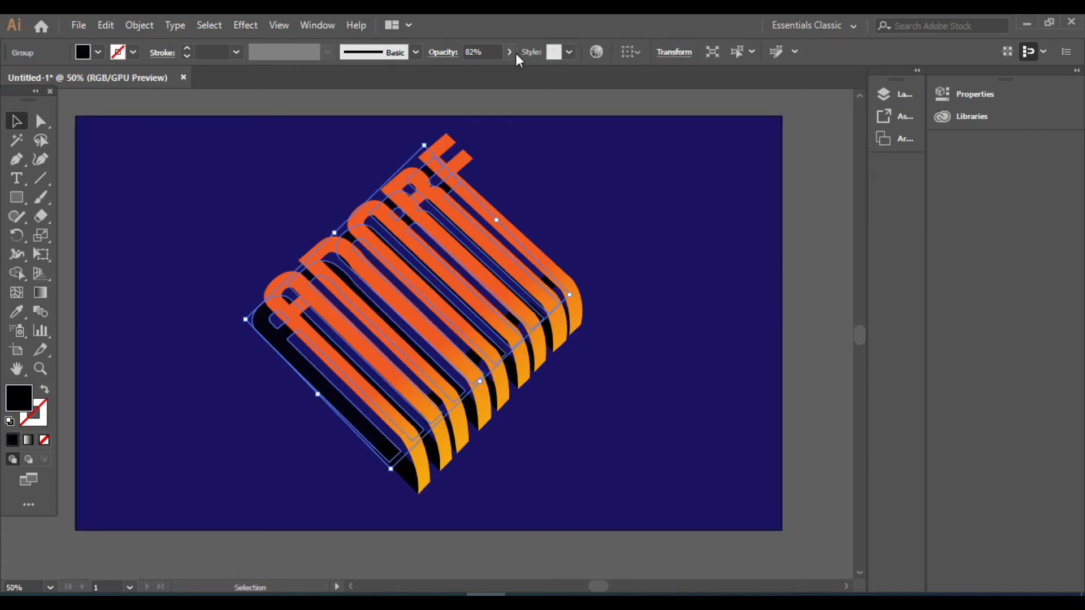
Raise the opacity of the black lettering to match the black stem ends and deselect it
left_click(510, 52)
left_click_drag(496, 72, 503, 73)
left_click(818, 259)
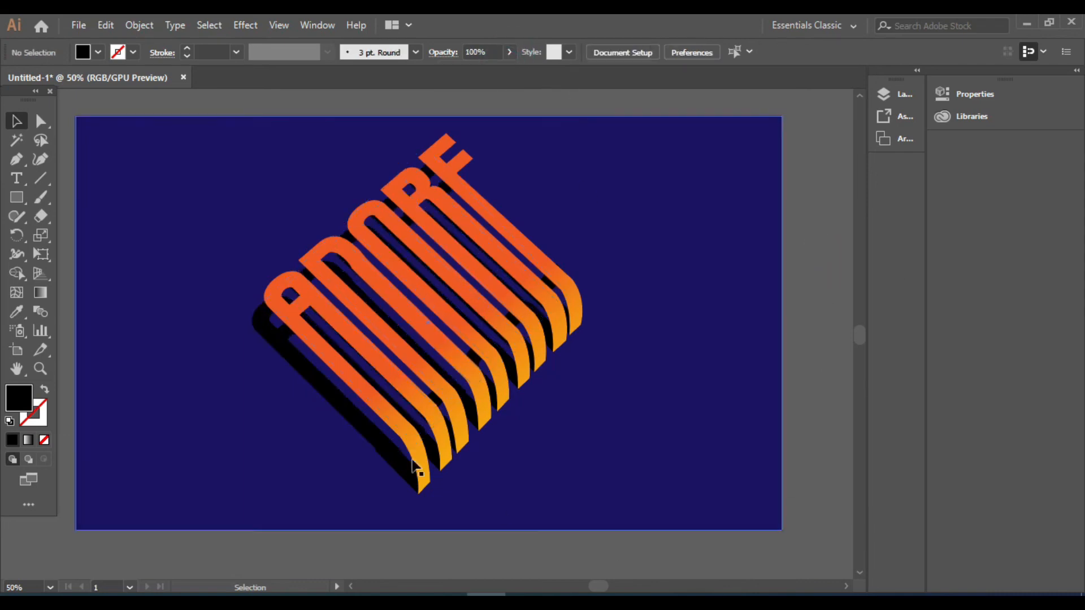
left_click(351, 424)
left_click(836, 425)
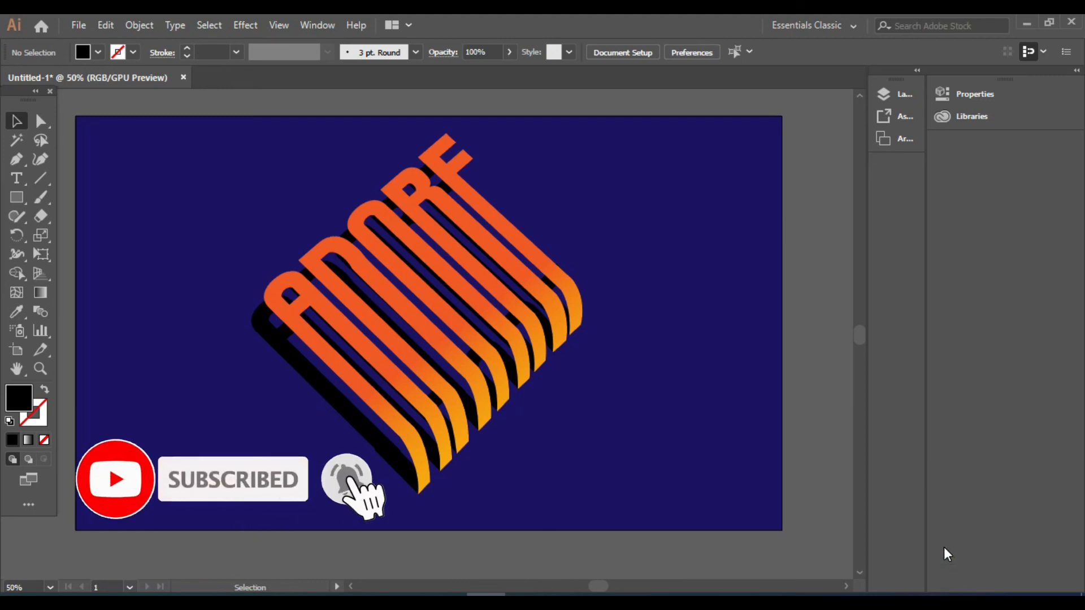
key("ctrl+plus")
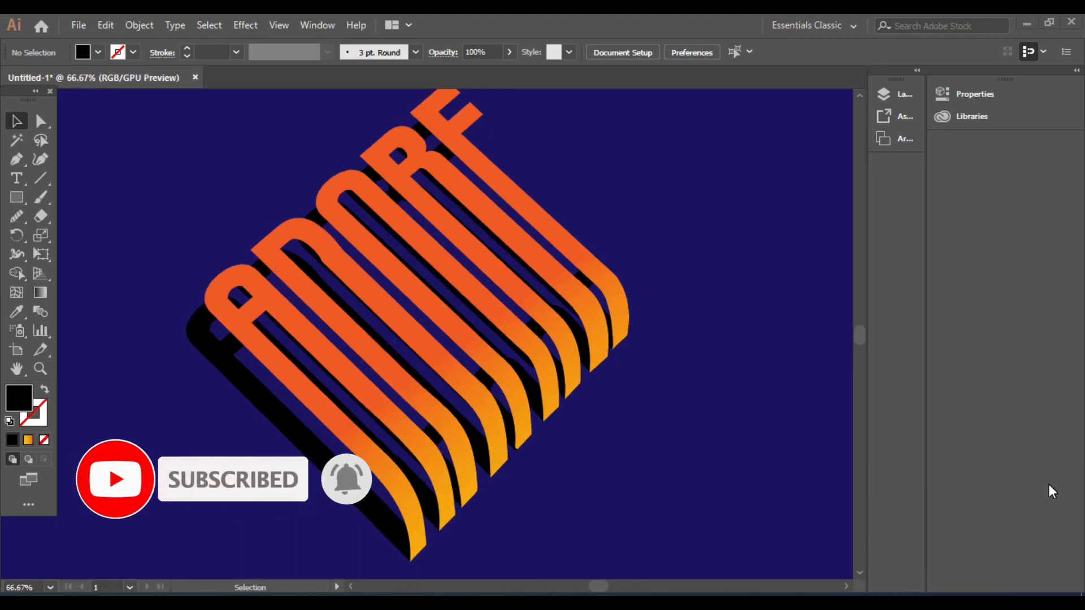
scroll(1047, 481, "up", 1)
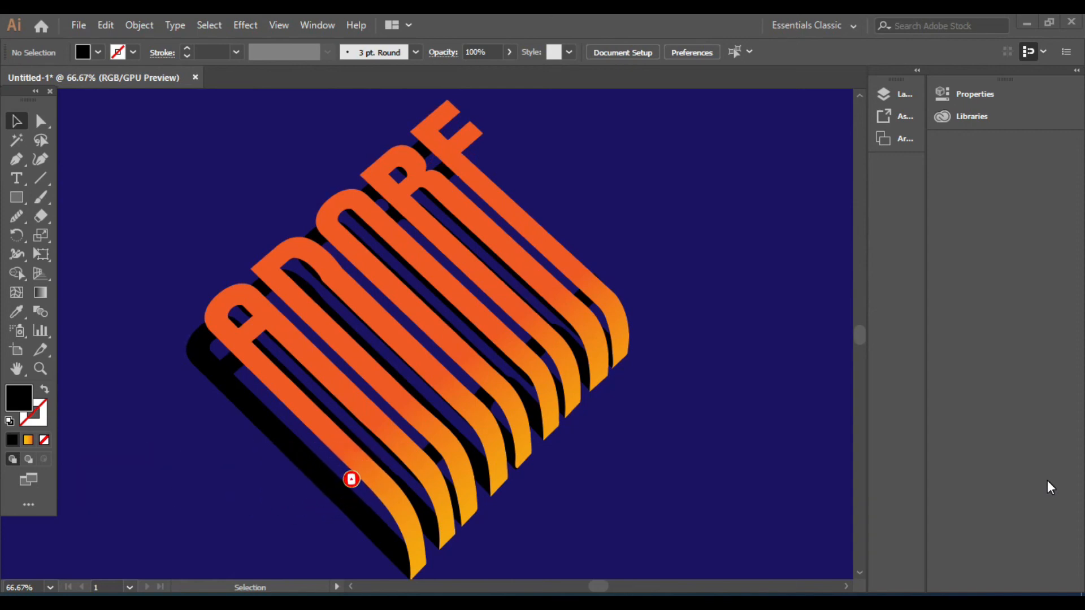